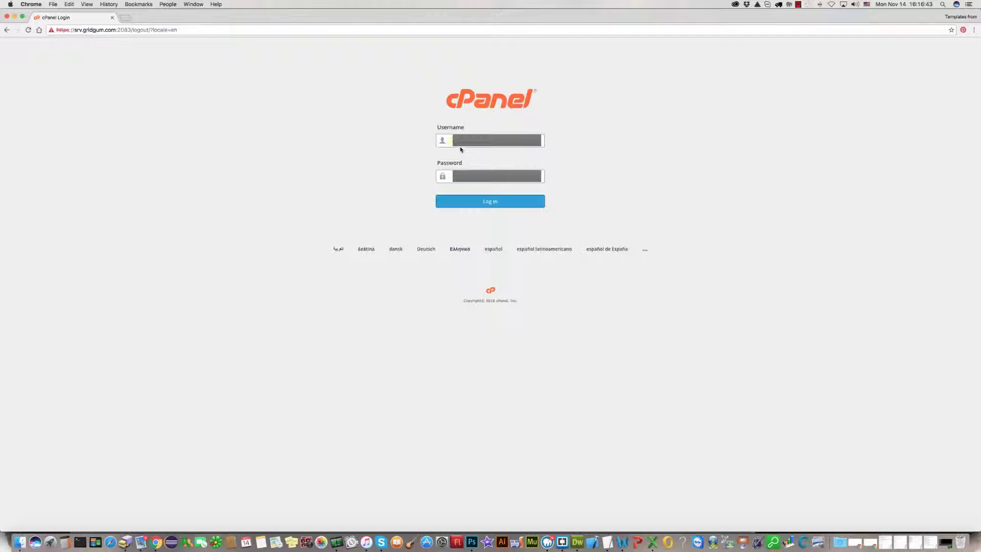
Sign in to the cPanel hosting account
click(490, 202)
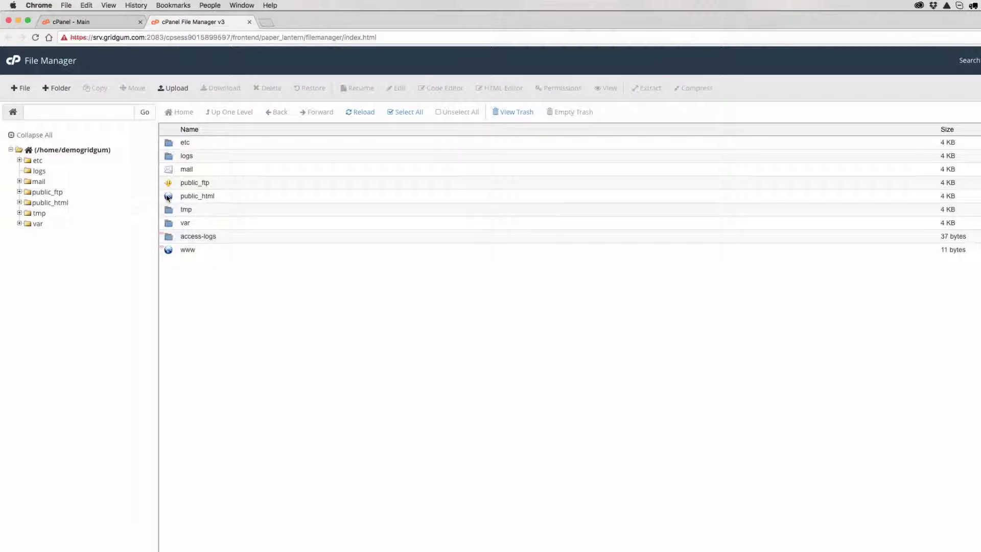
Open public_html and then its joomla folder in File Manager
double_click(167, 198)
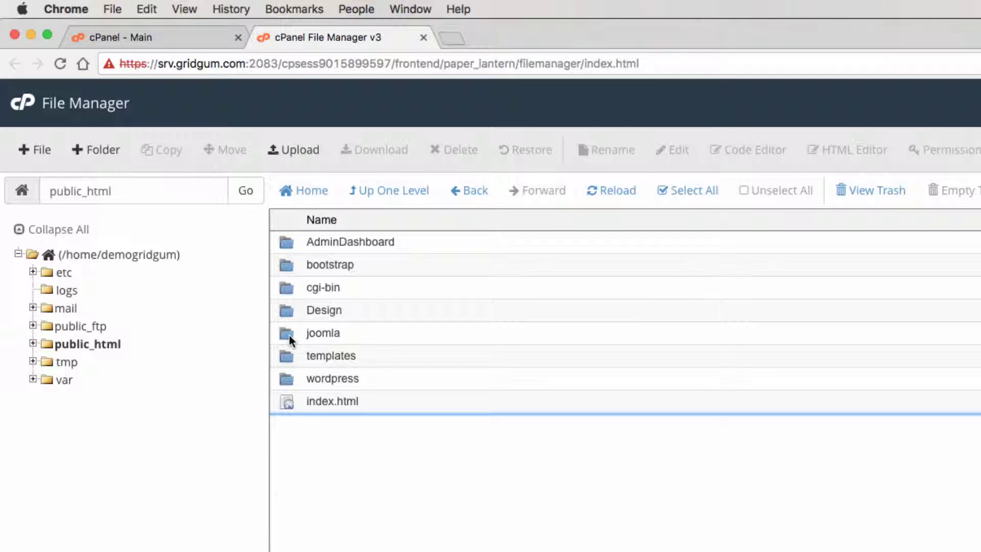
double_click(289, 335)
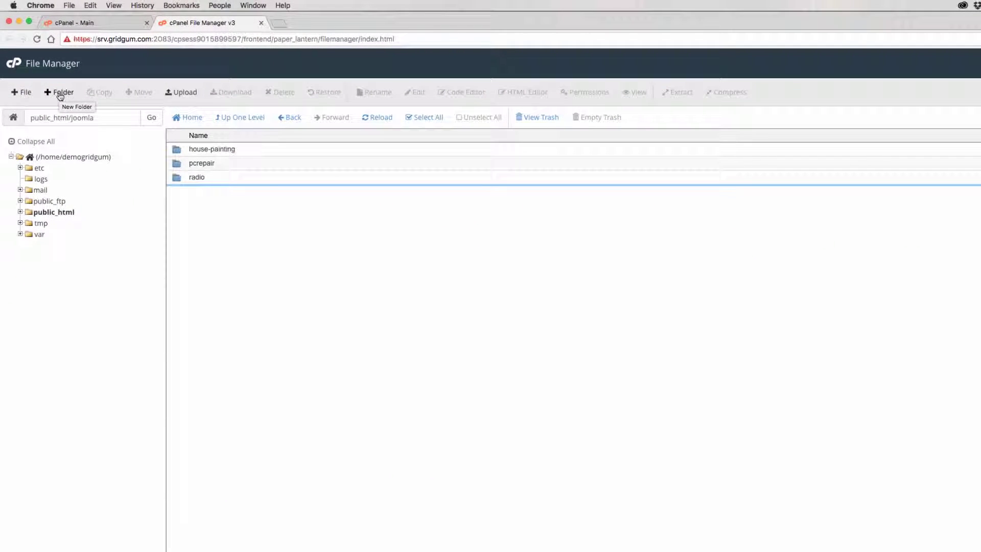
Create a folder named joomlaradio in public_html/joomla and select it
click(60, 94)
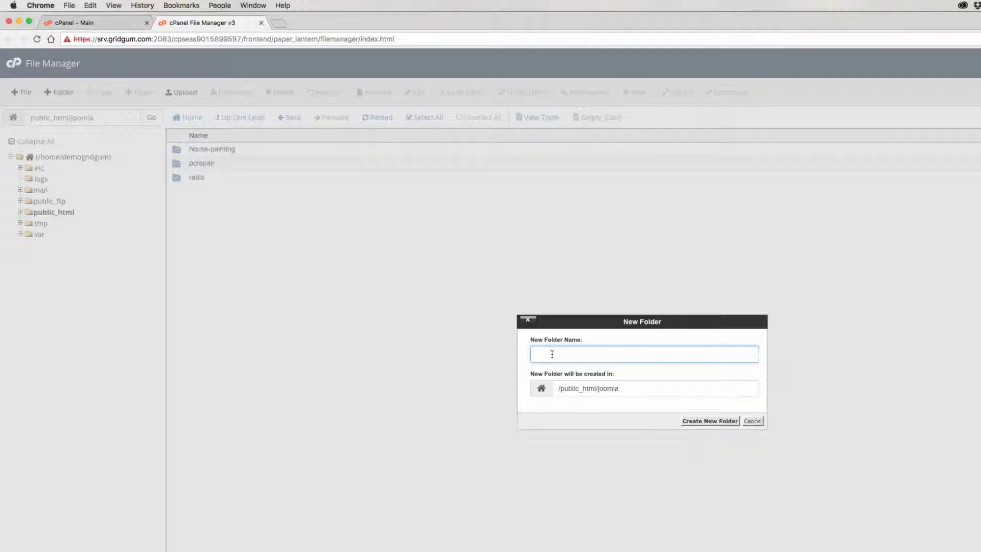
text(joomlaradio)
click(696, 423)
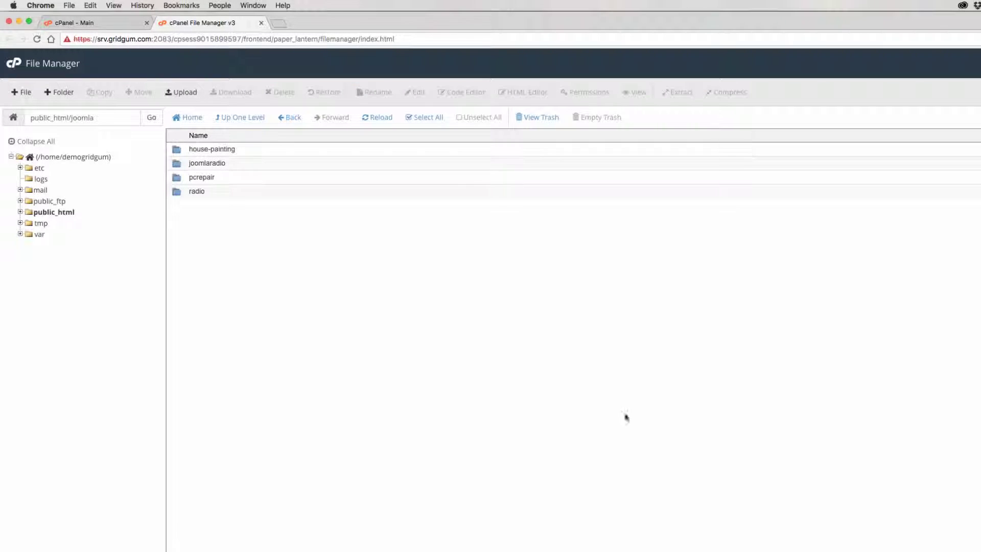
click(200, 165)
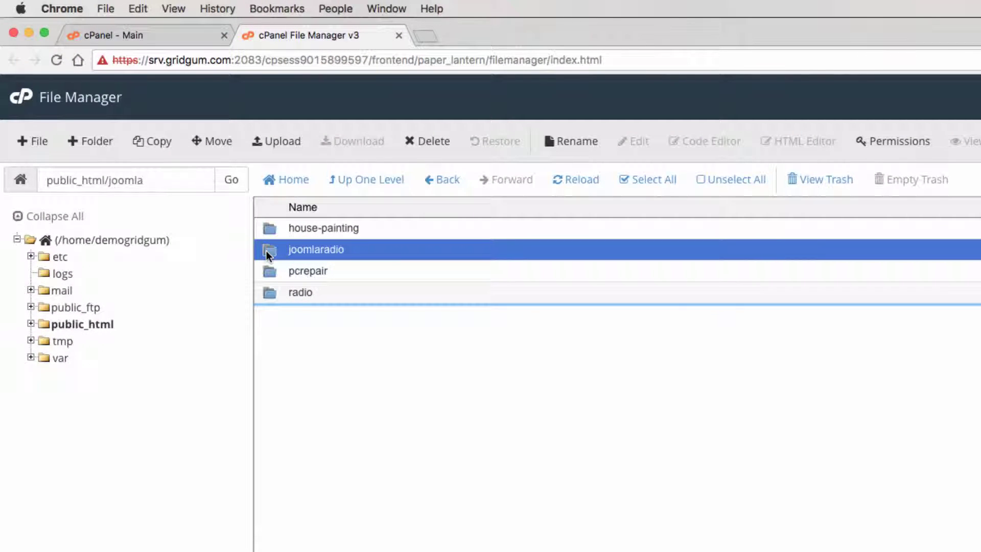
Upload Full-pack.zip from NEW GRIDGUM/zip-file-archives/359 into joomlaradio, then return to the listing
double_click(266, 250)
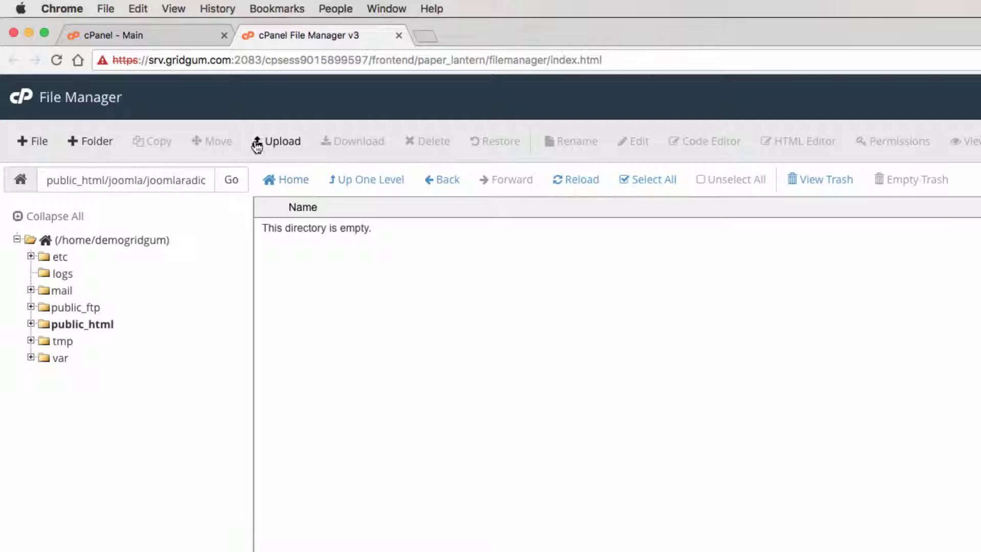
click(280, 144)
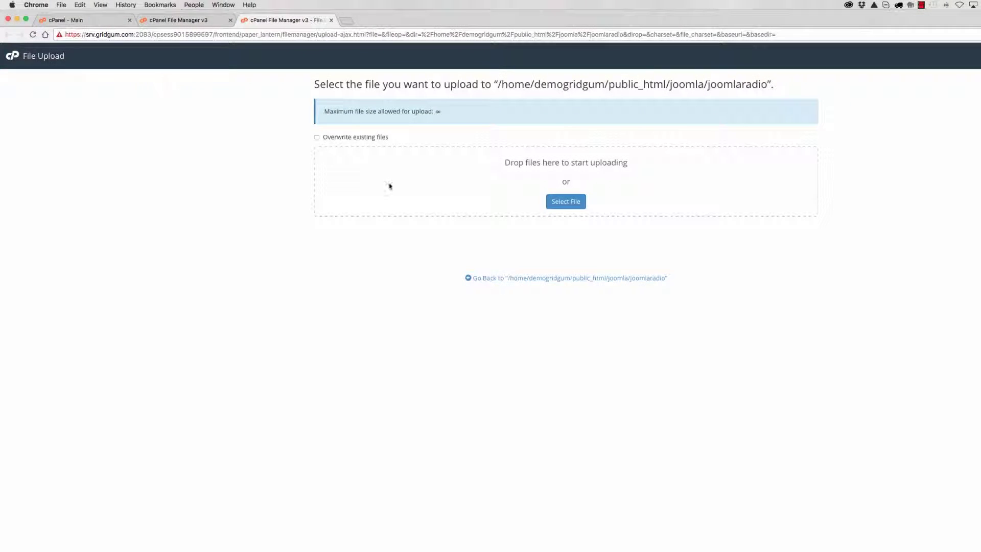
click(564, 202)
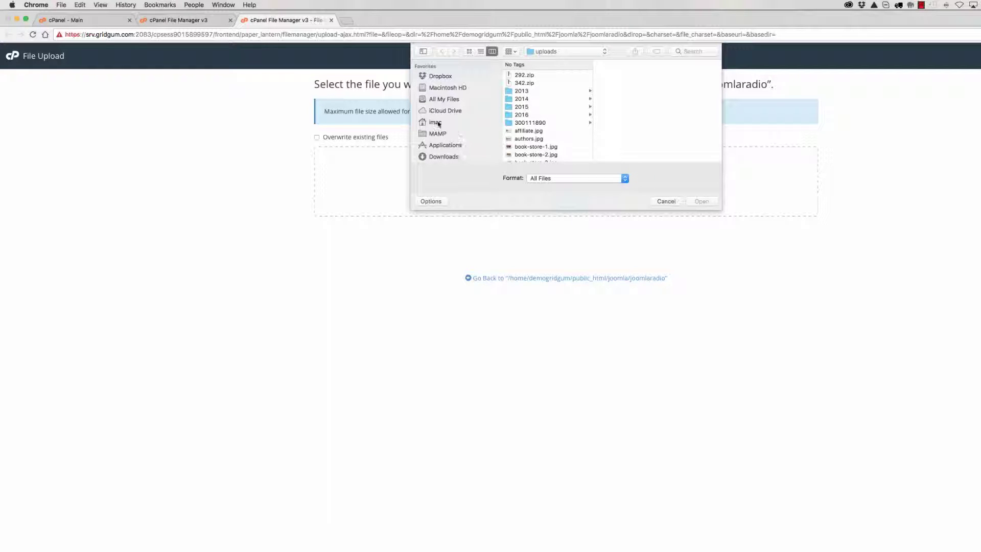
scroll(444, 128, down, 5)
click(448, 116)
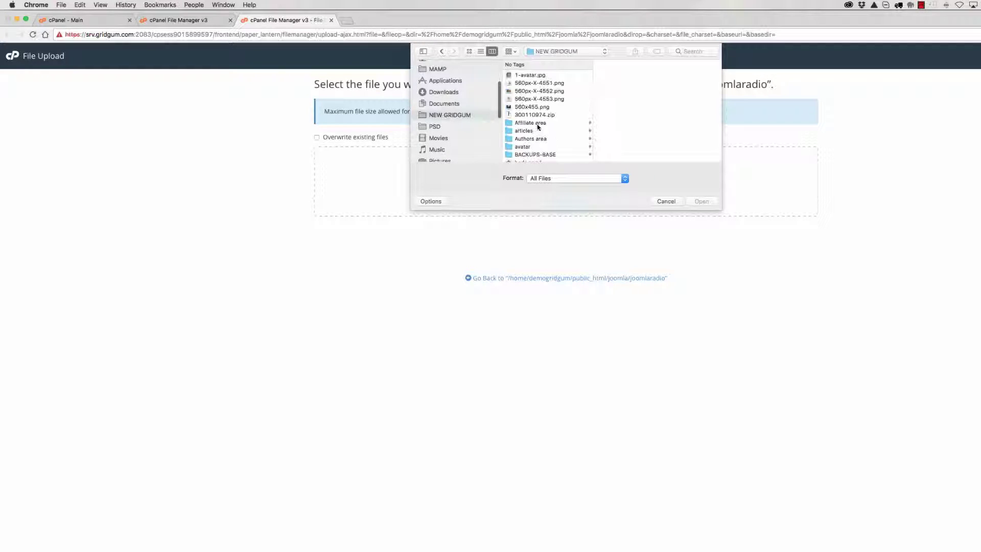
scroll(537, 134, down, 10)
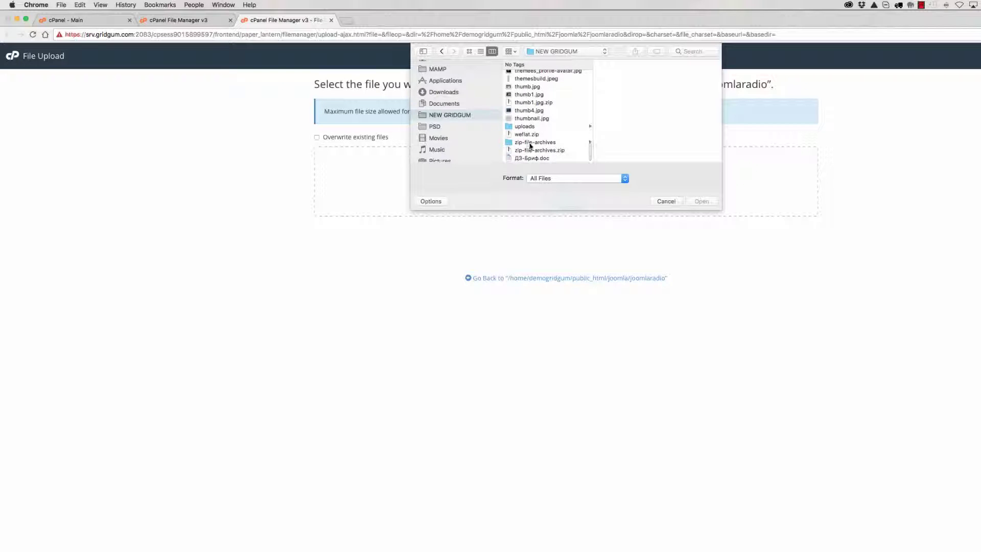
click(531, 142)
scroll(637, 125, down, 5)
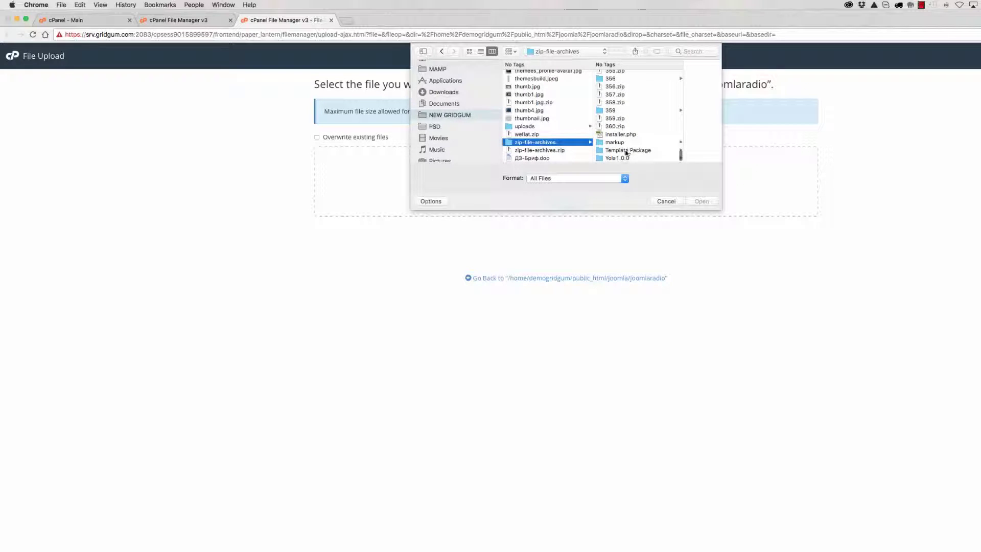
click(609, 111)
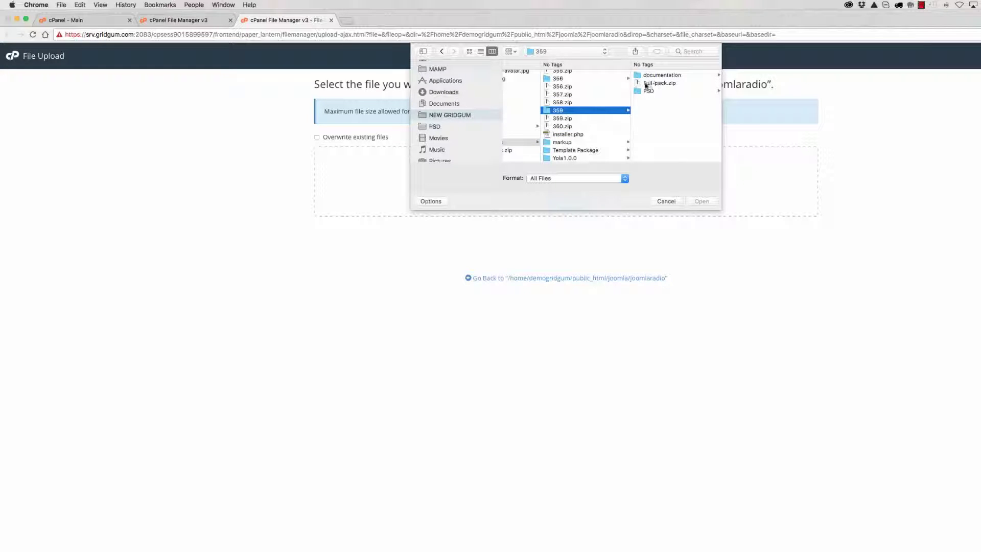
click(648, 84)
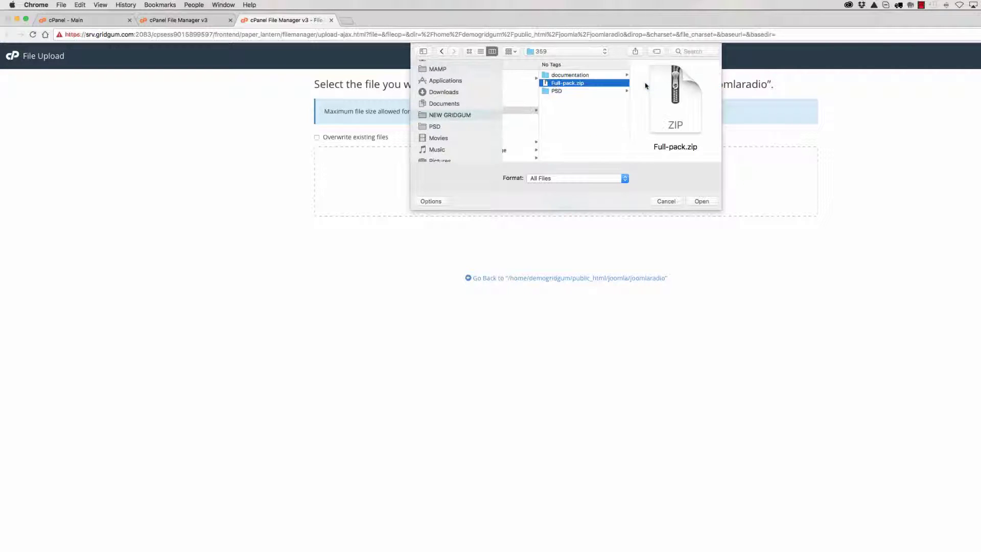
click(702, 201)
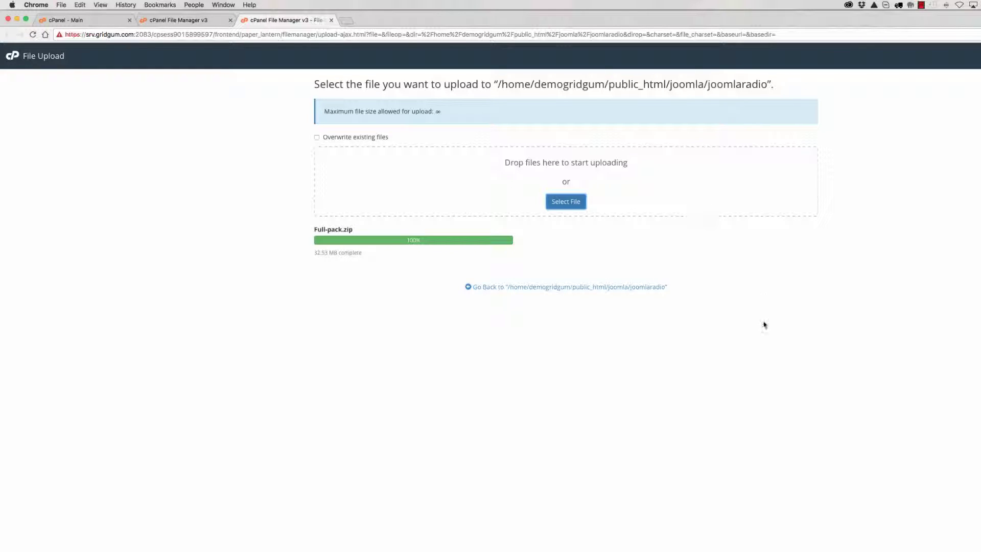
click(563, 288)
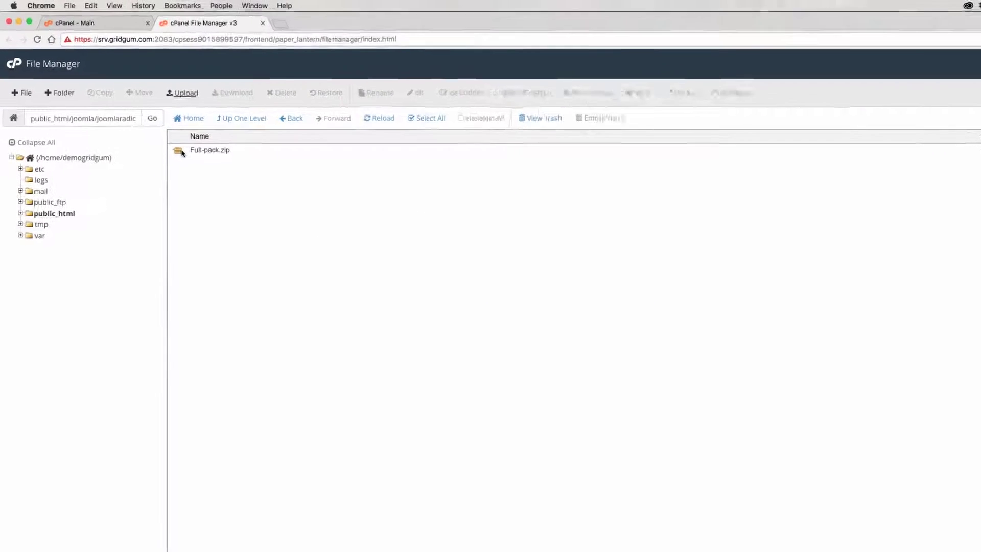
Extract Full-pack.zip into joomlaradio and reload the file listing
click(182, 152)
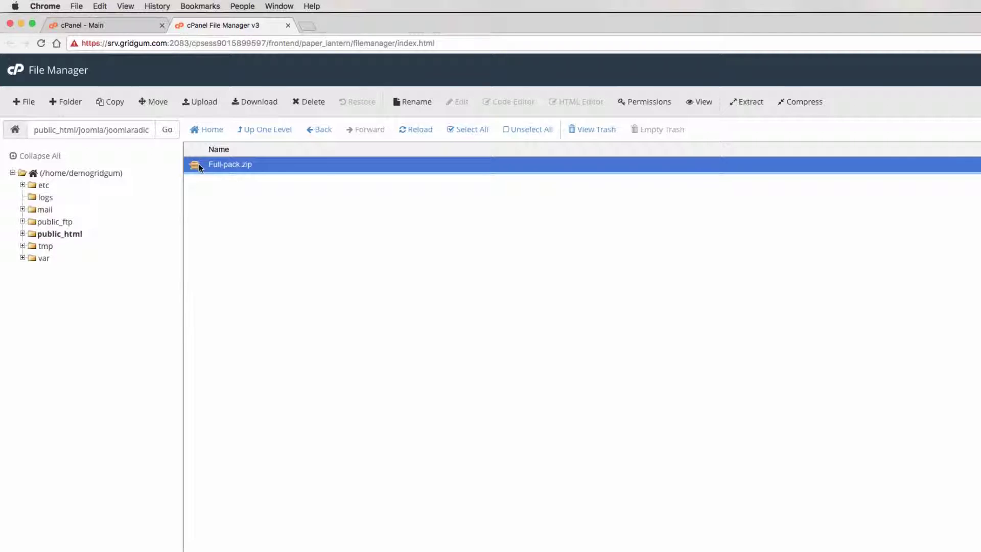
click(748, 102)
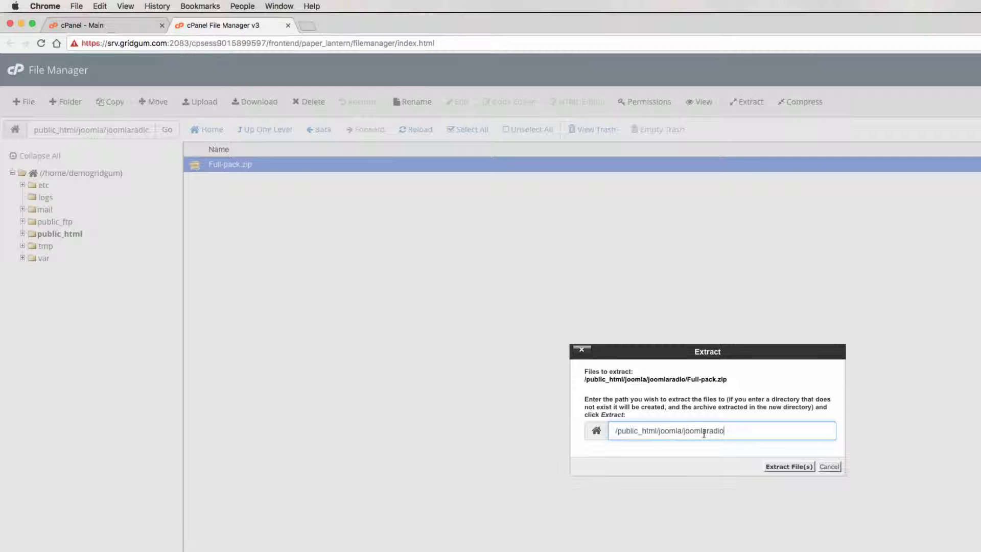
click(785, 466)
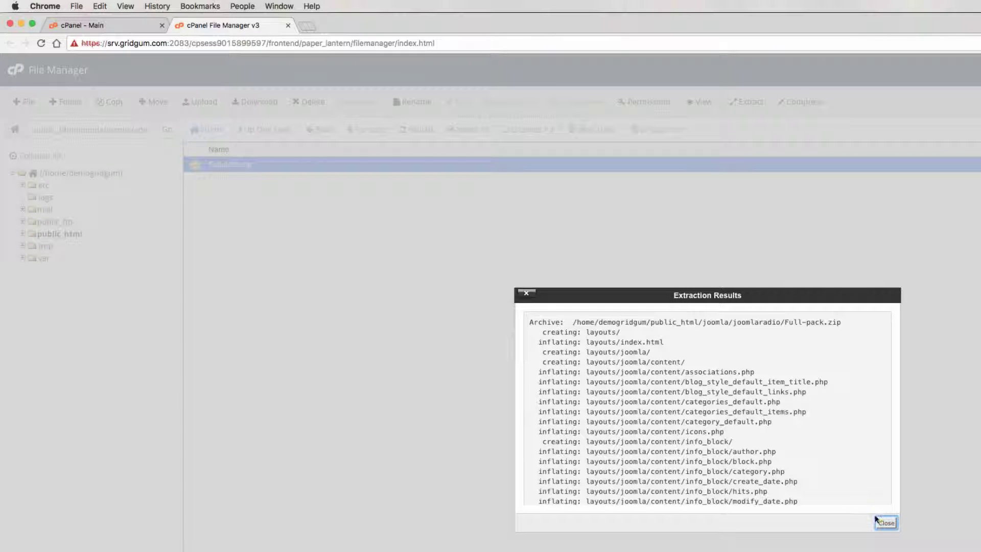
click(884, 521)
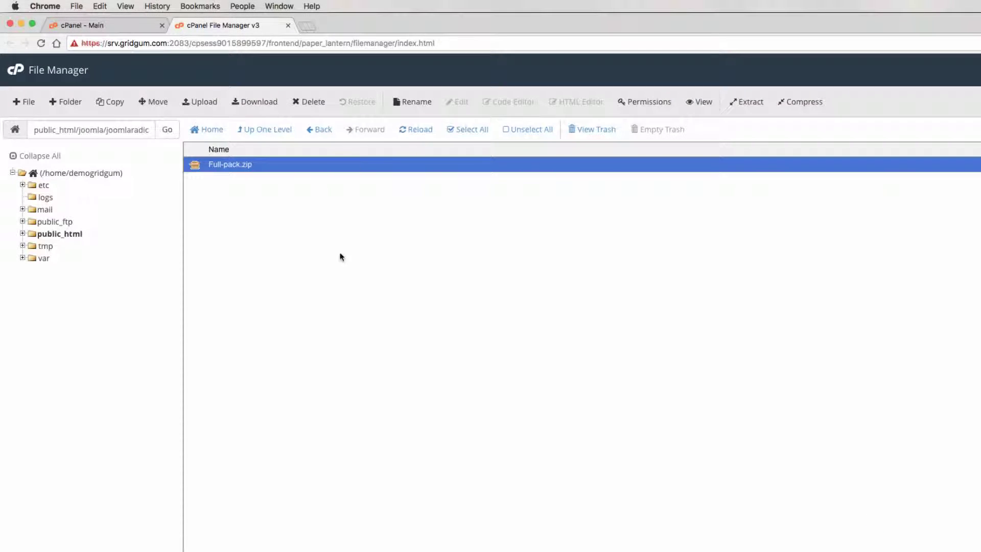
click(414, 130)
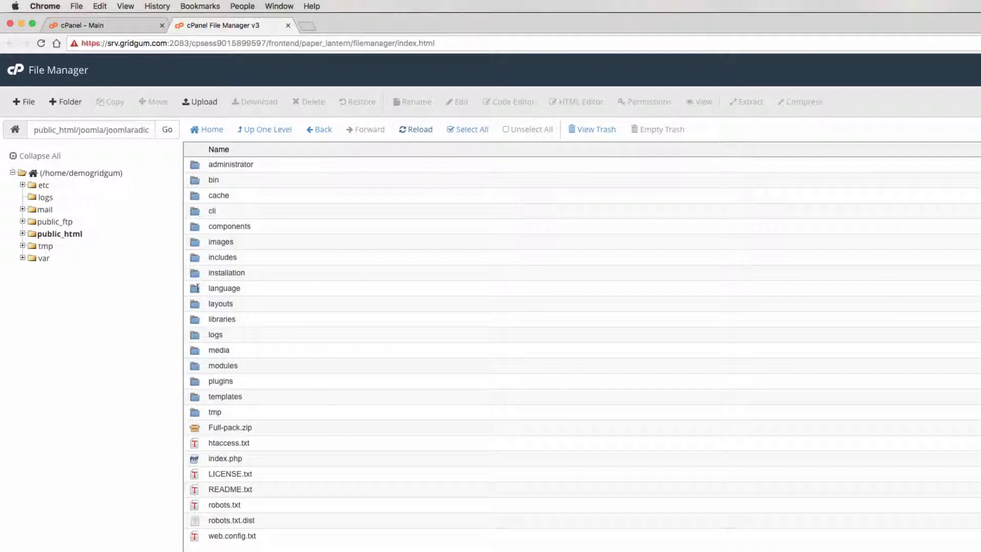
Move the Full-pack.zip archive to the trash
click(266, 432)
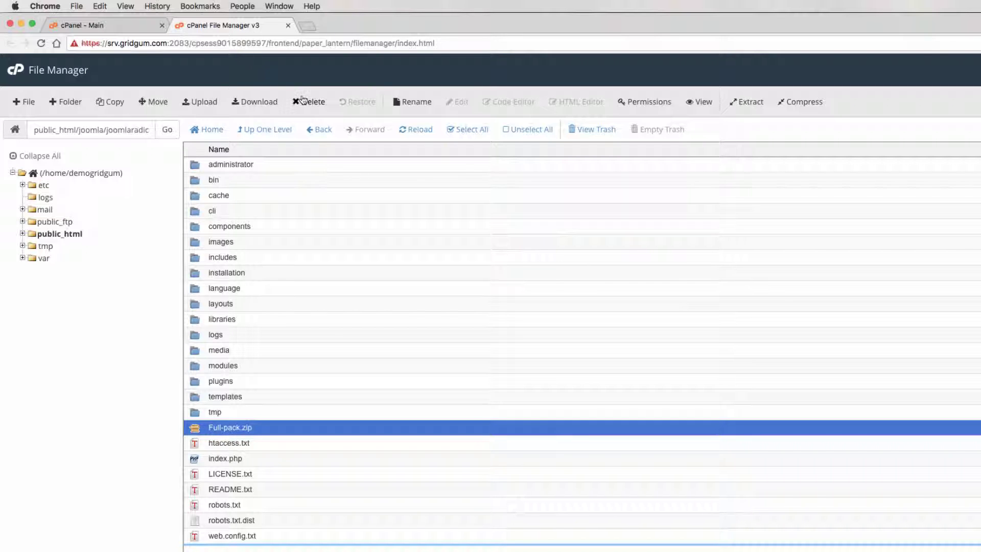
click(305, 102)
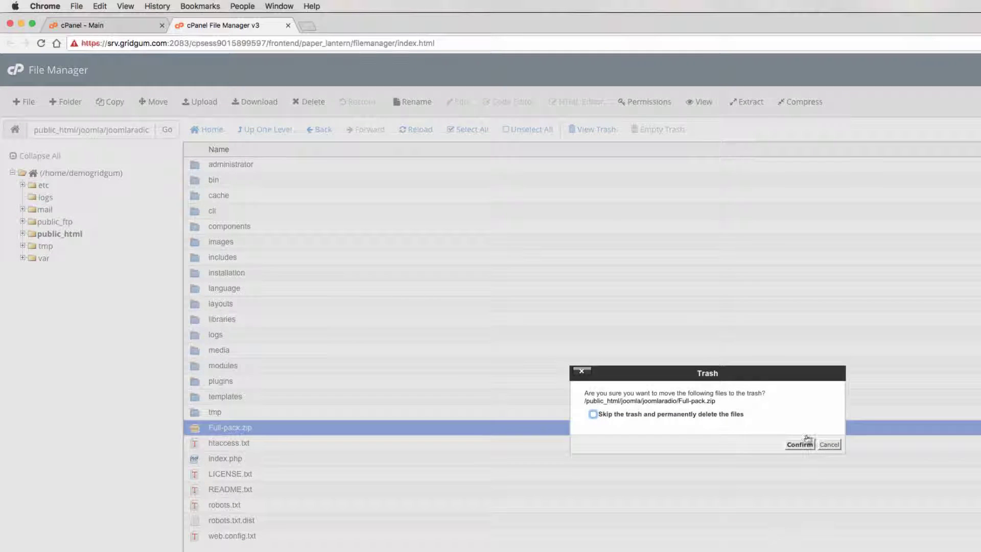
click(798, 444)
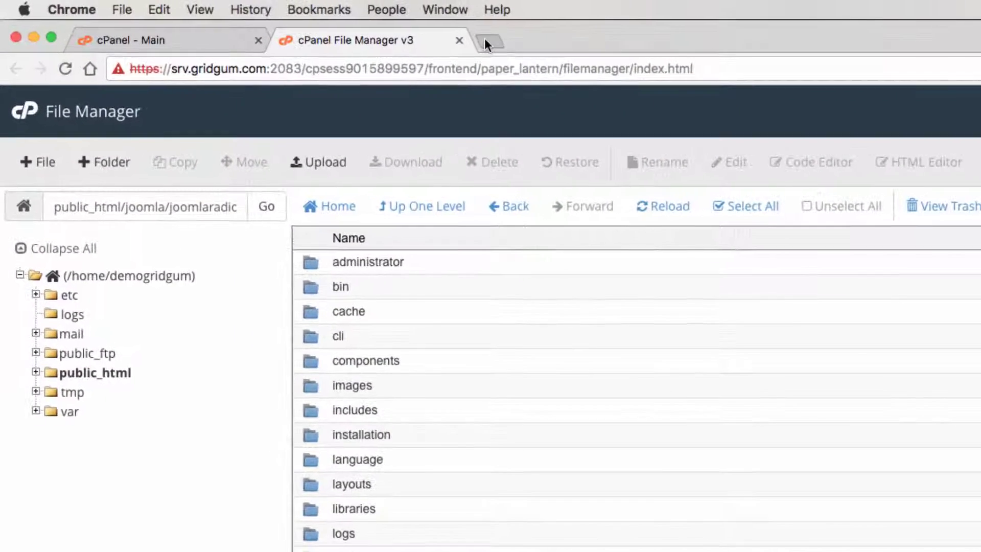
Enter demo.gridgum.com/joomla/joomlaradio/ in a new Chrome tab's address bar
click(487, 42)
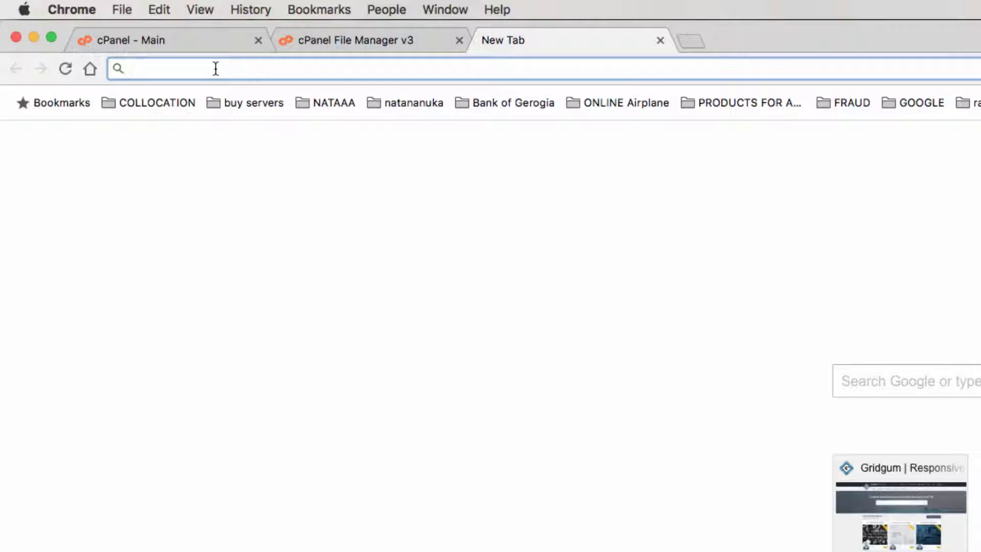
text(demo)
key(Right)
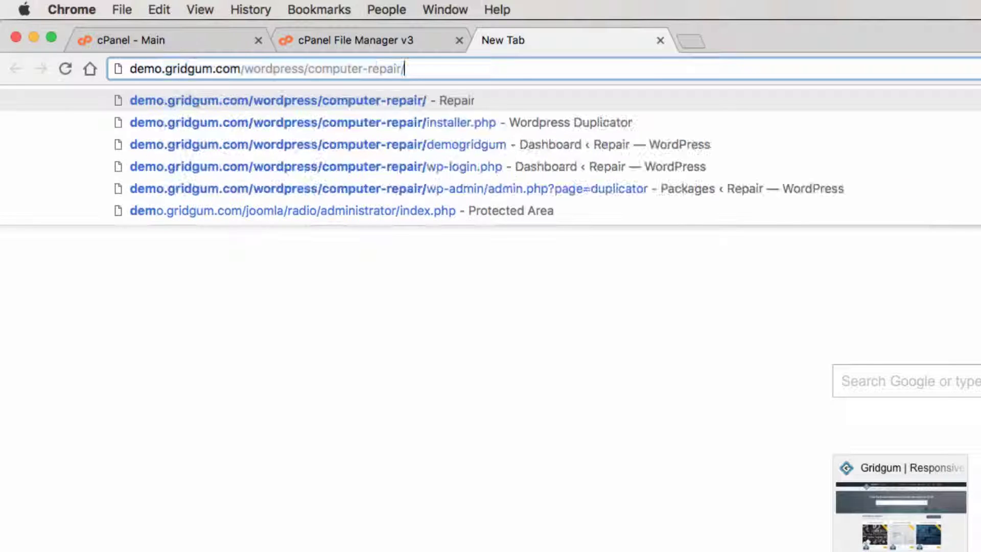
key(BackSpace)
key(BackSpace)
key(BackSpace)
key(BackSpace)
key(BackSpace)
key(BackSpace)
key(BackSpace)
key(BackSpace)
key(BackSpace)
key(BackSpace)
key(BackSpace)
key(BackSpace)
key(BackSpace)
key(BackSpace)
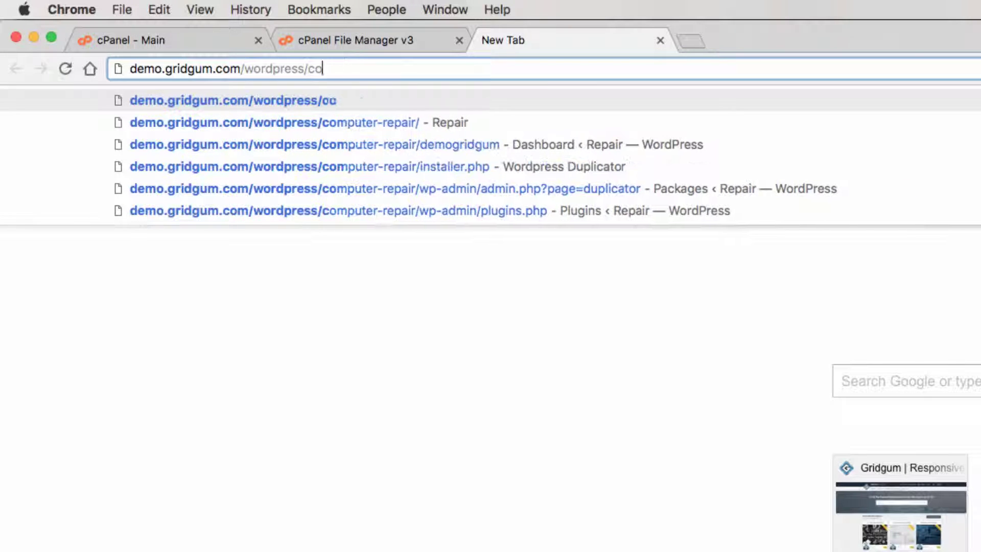
key(BackSpace)
key(BackSpace)
key(BackSpace)
key(BackSpace)
key(BackSpace)
key(BackSpace)
key(BackSpace)
key(BackSpace)
key(BackSpace)
key(BackSpace)
key(BackSpace)
key(BackSpace)
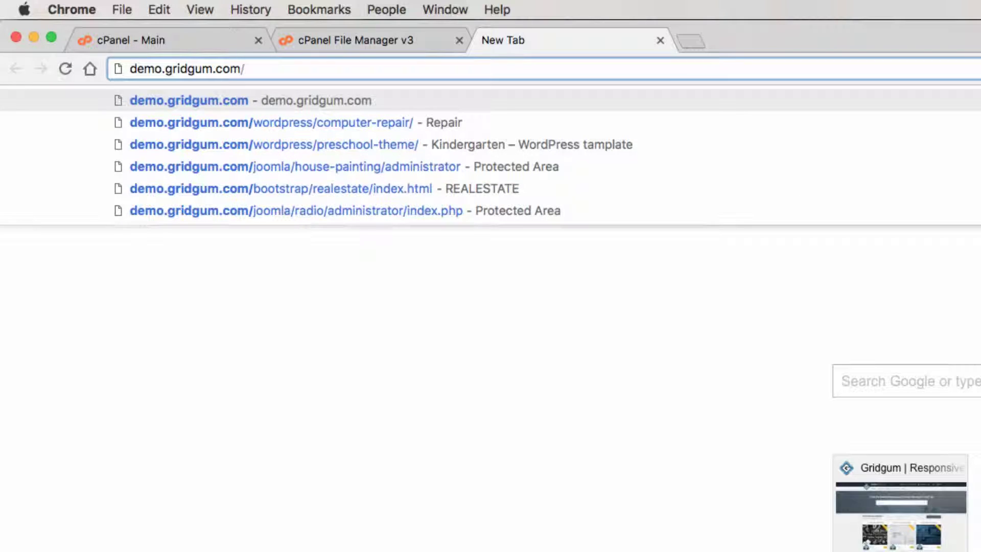
text(jo)
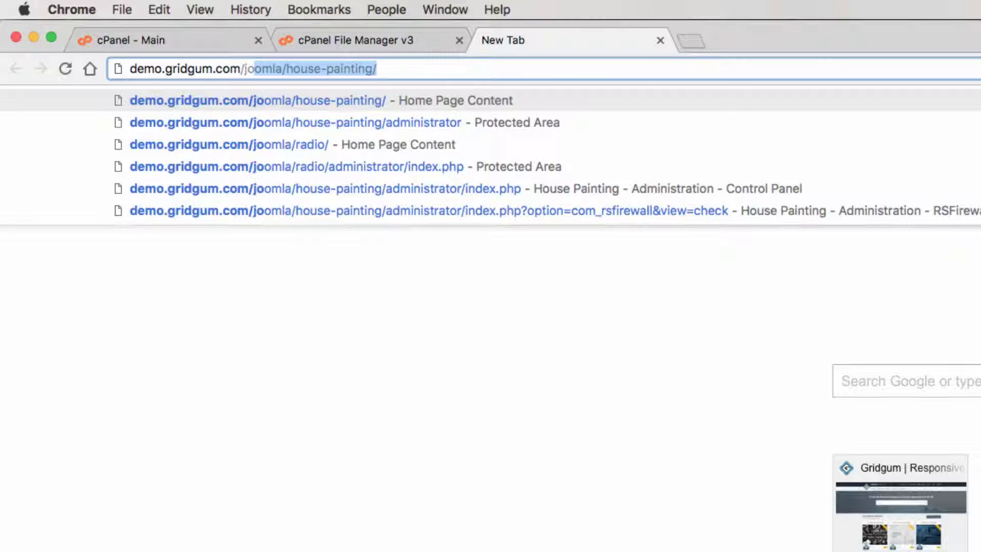
key(Down)
key(BackSpace)
key(BackSpace)
key(BackSpace)
key(BackSpace)
key(BackSpace)
key(BackSpace)
key(BackSpace)
key(BackSpace)
key(BackSpace)
key(BackSpace)
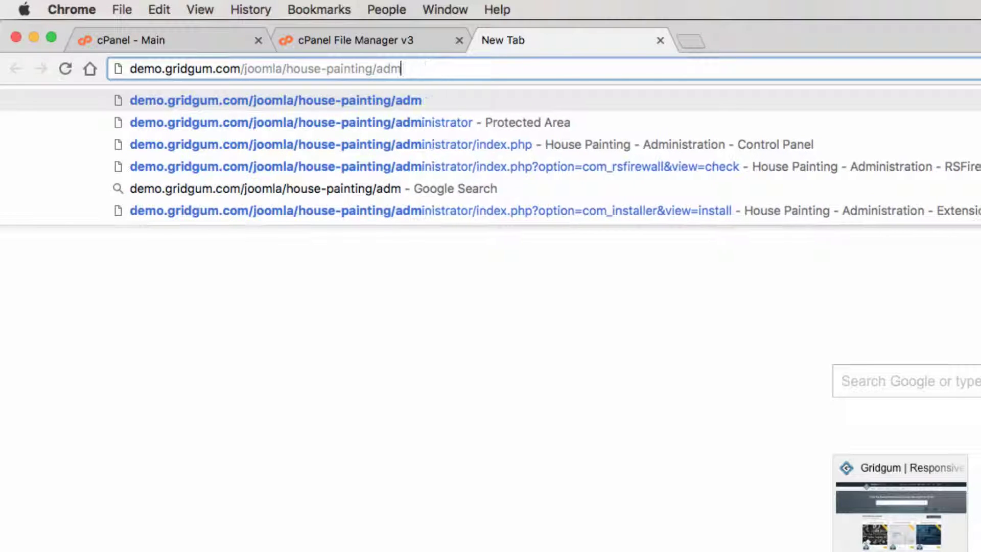
key(BackSpace)
key(BackSpace)
key(BackSpace)
key(BackSpace)
key(BackSpace)
key(BackSpace)
key(BackSpace)
key(BackSpace)
key(BackSpace)
key(BackSpace)
key(BackSpace)
key(BackSpace)
key(BackSpace)
key(BackSpace)
key(BackSpace)
key(BackSpace)
key(BackSpace)
key(BackSpace)
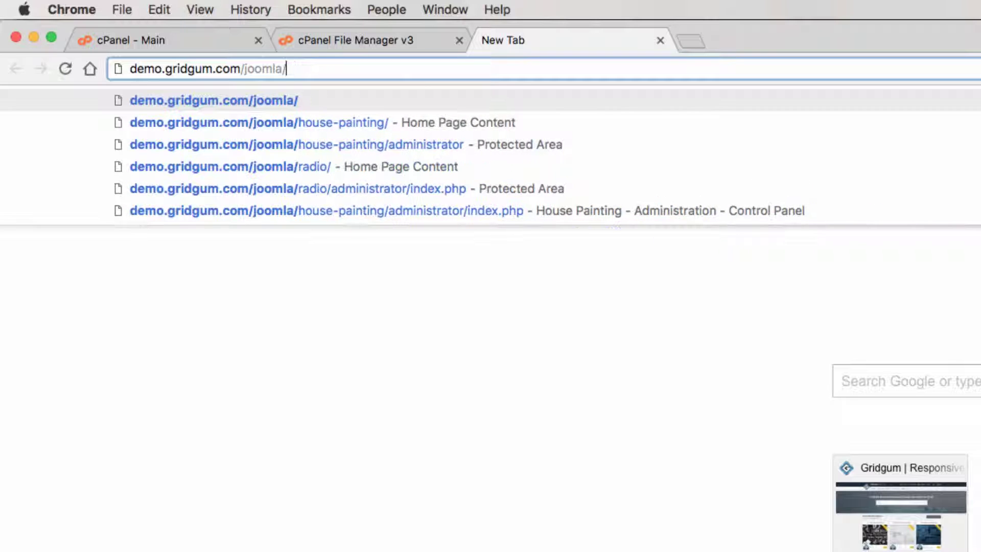
text(joomla)
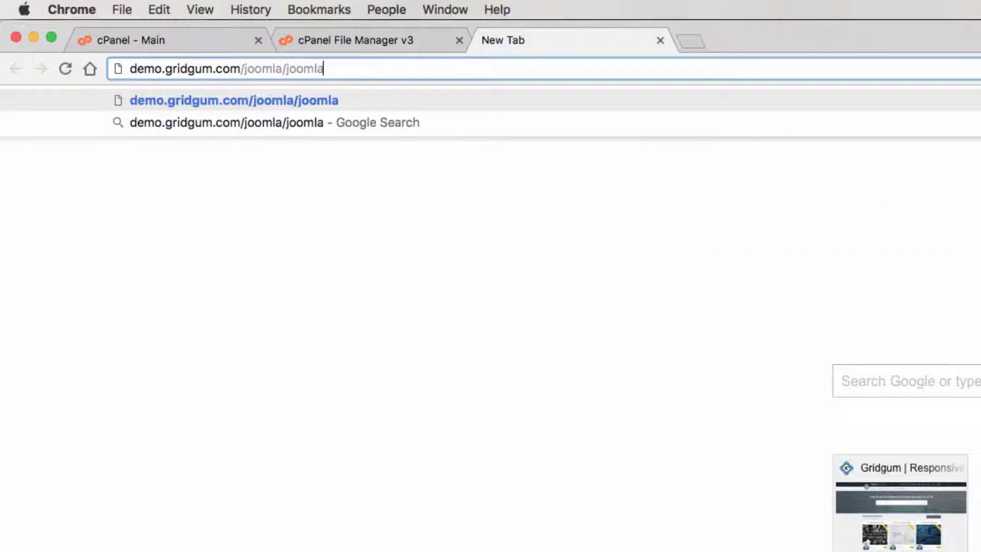
text(radio/installation/index.php)
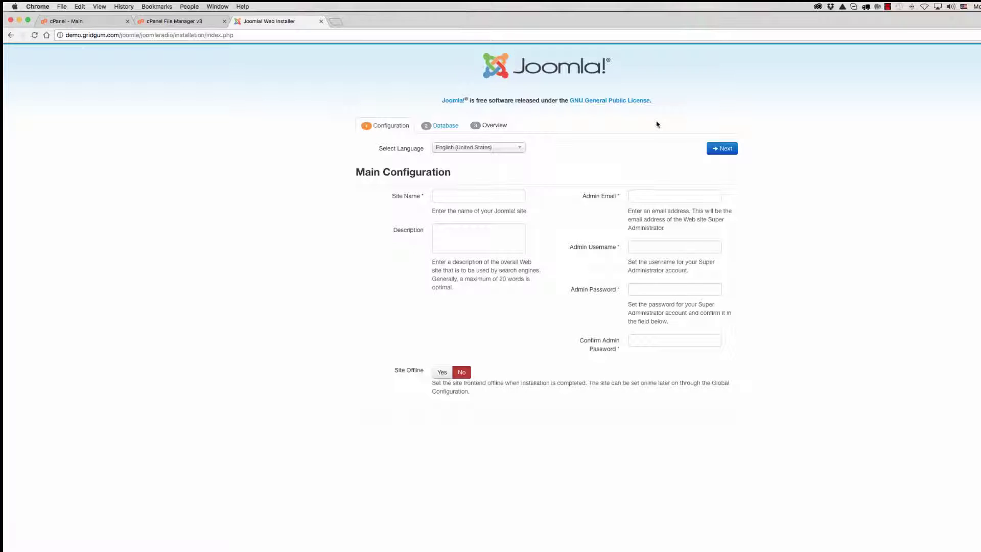
Set both the site name and description to 'Radio Joomla Template'
click(440, 195)
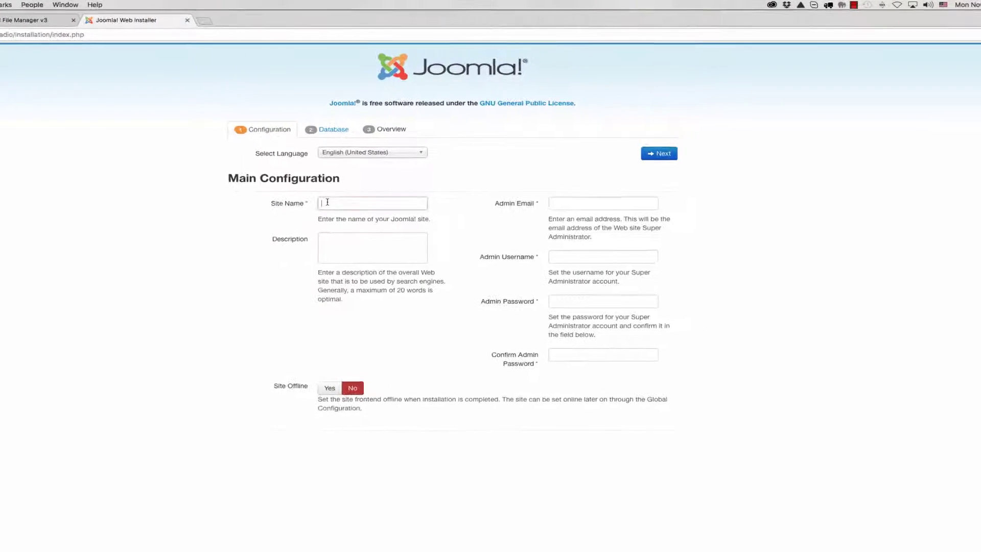
click(239, 208)
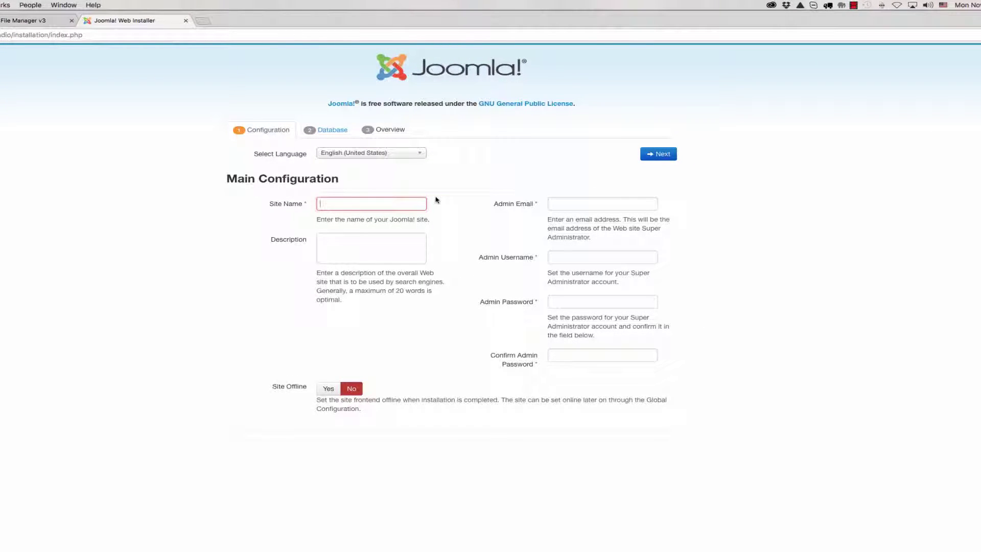
text(Rad)
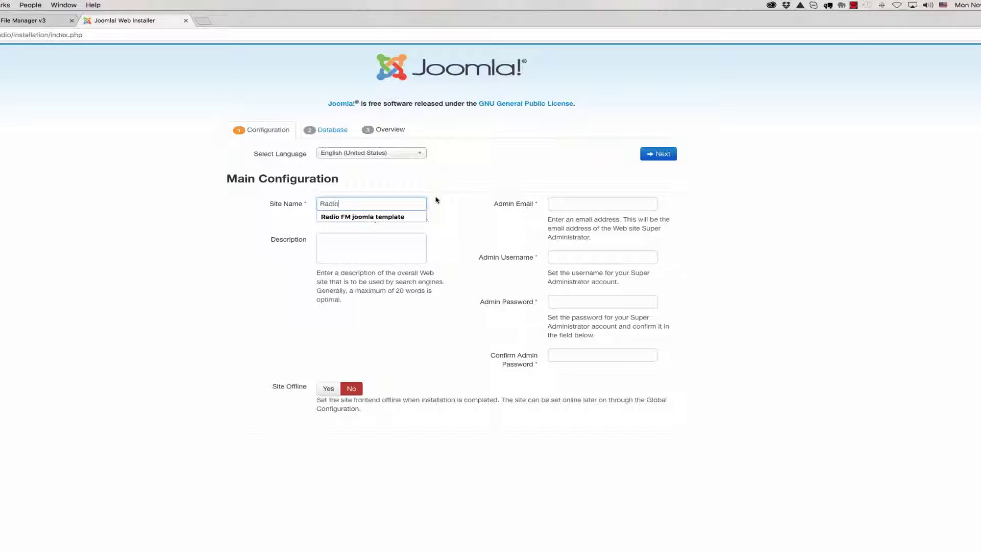
text(io Joomla)
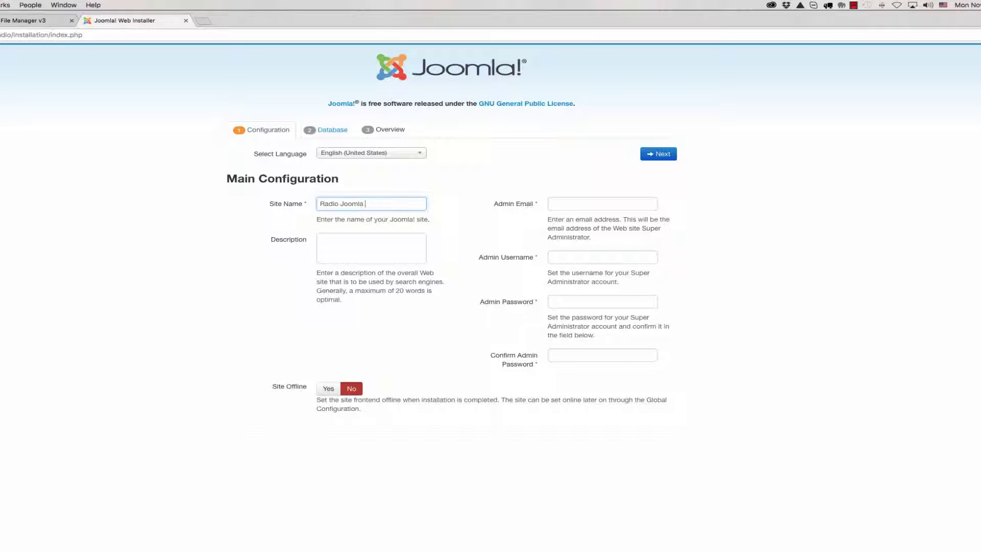
text( Templat)
key(super+a)
key(super+c)
click(360, 241)
key(super+v)
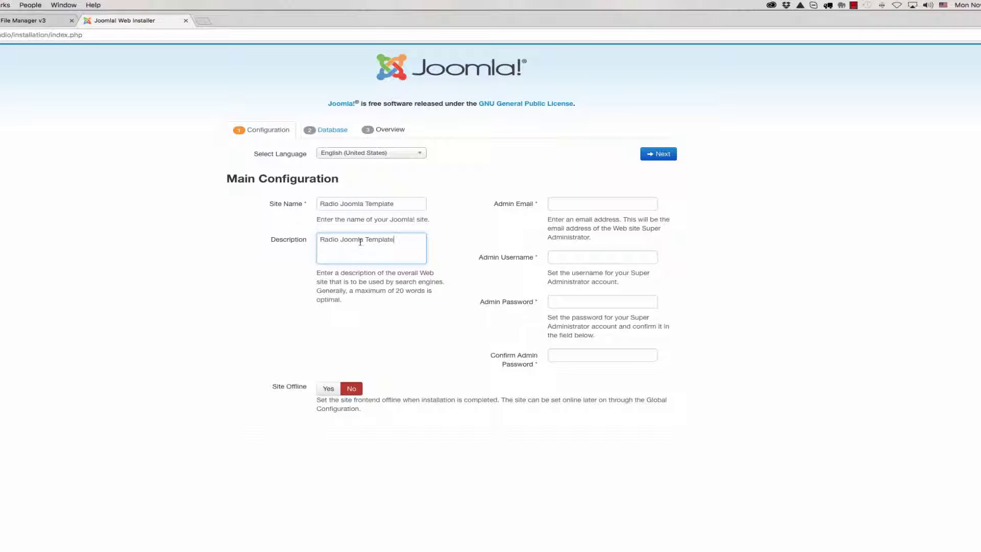
Fill in the admin e-mail, username and confirmed password, then submit the configuration
click(569, 201)
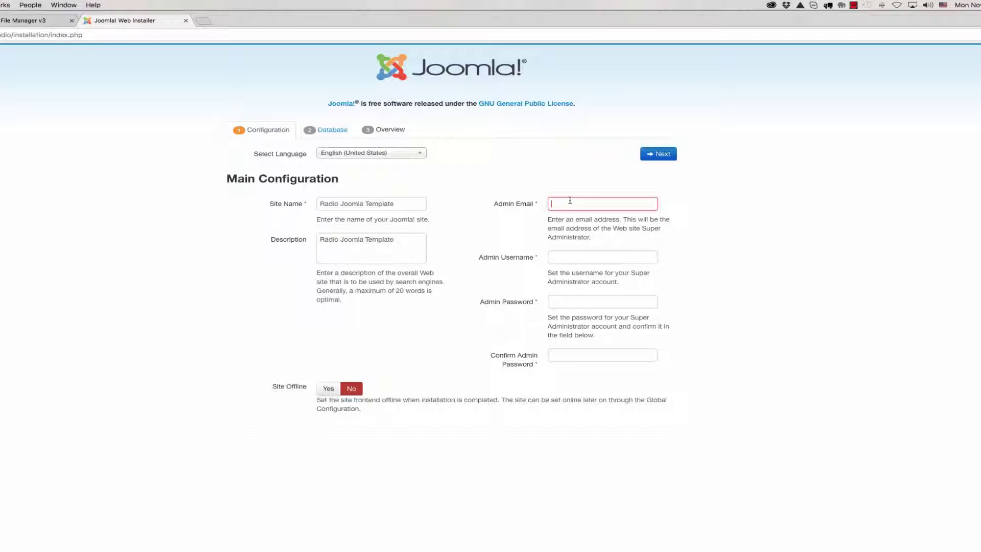
click(579, 216)
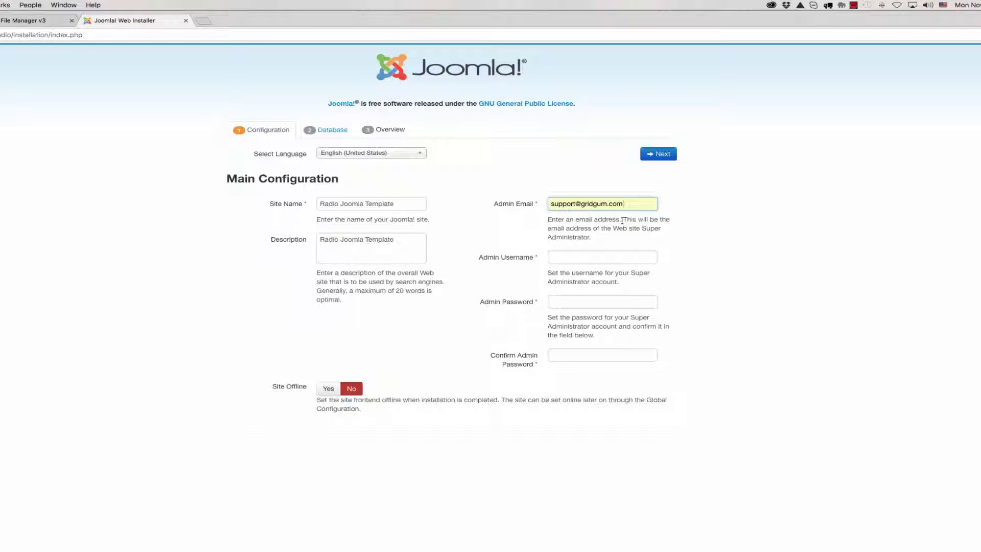
click(558, 254)
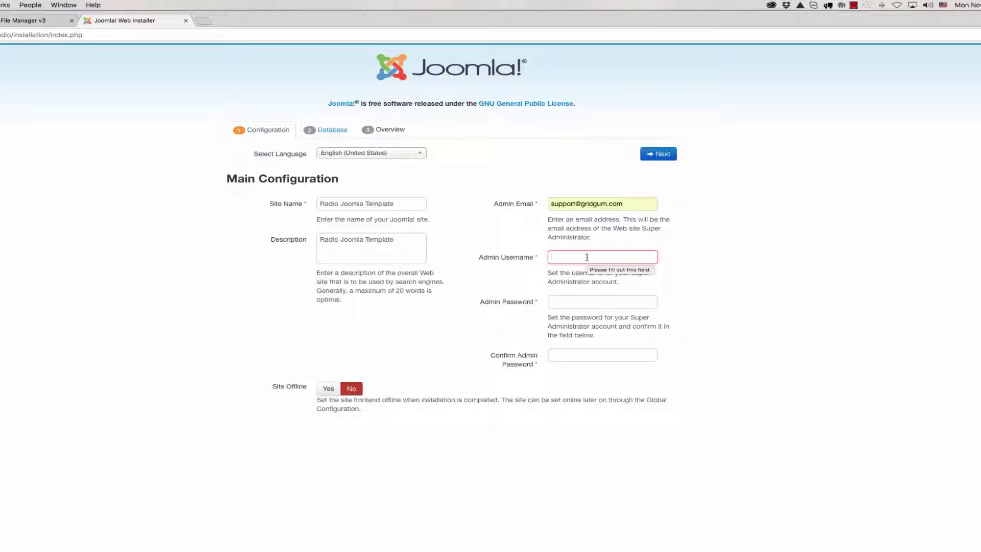
text(admin)
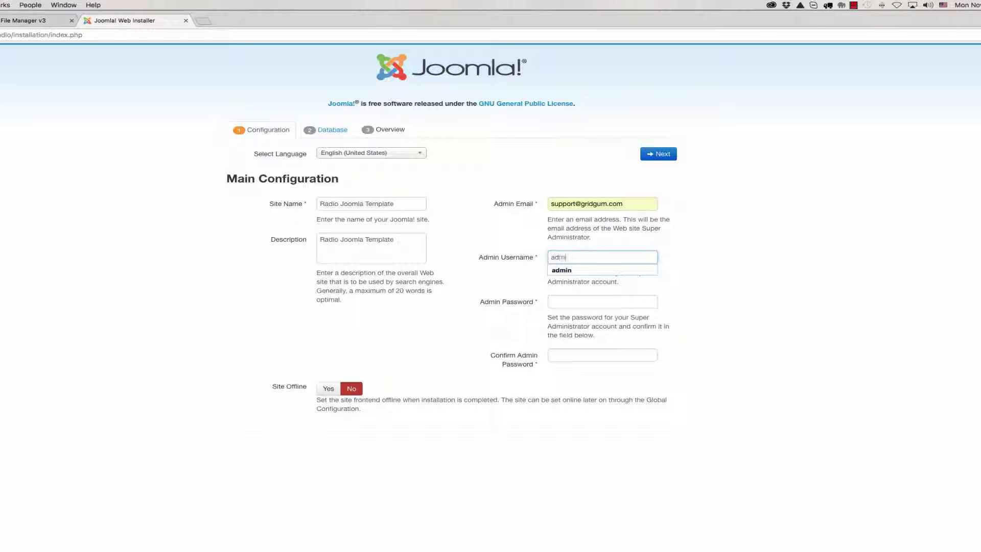
click(597, 273)
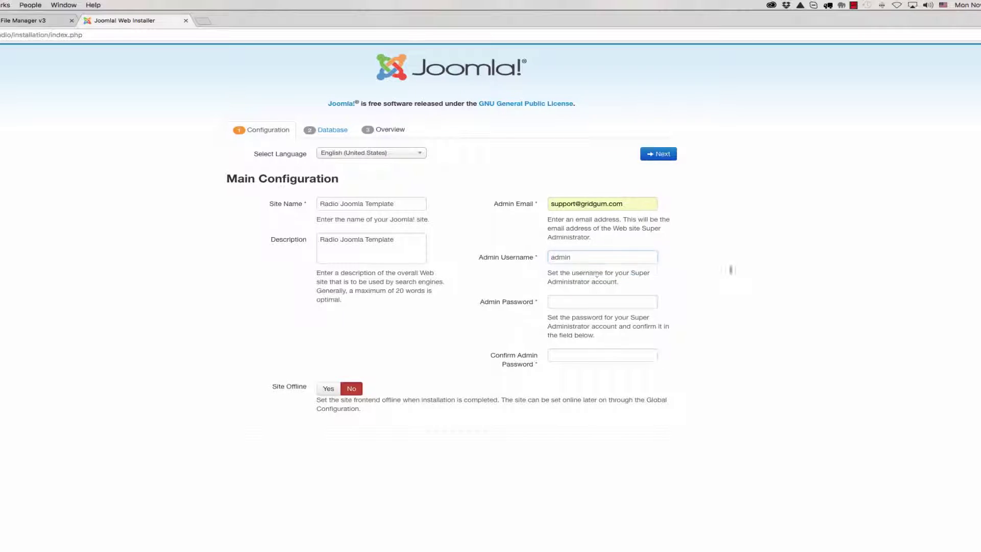
click(570, 301)
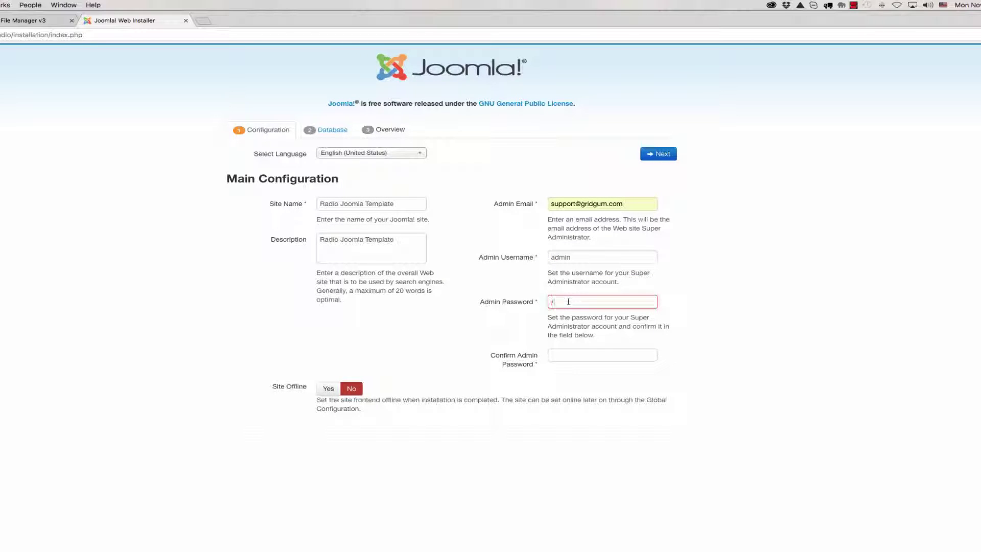
text(••••••)
click(566, 352)
text(••••)
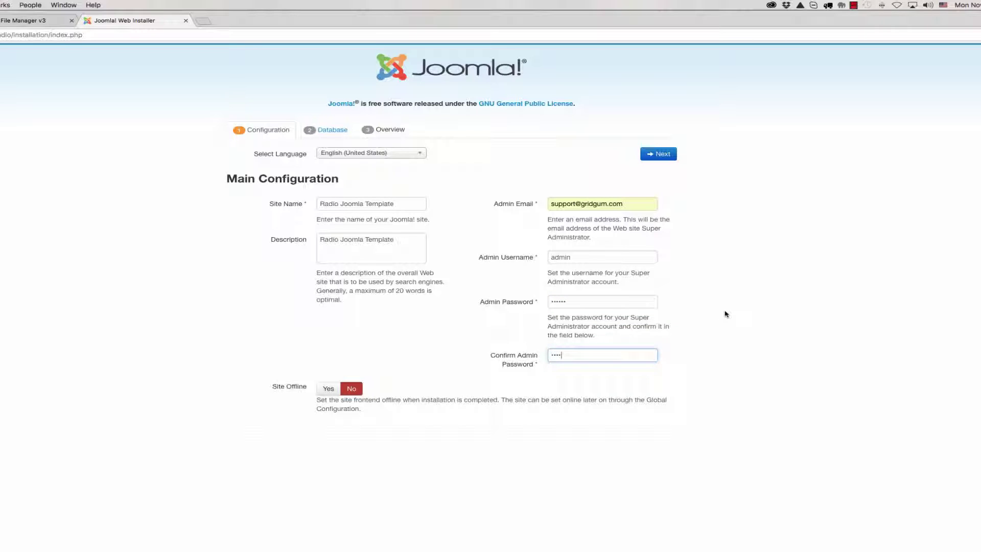
text(••)
click(664, 155)
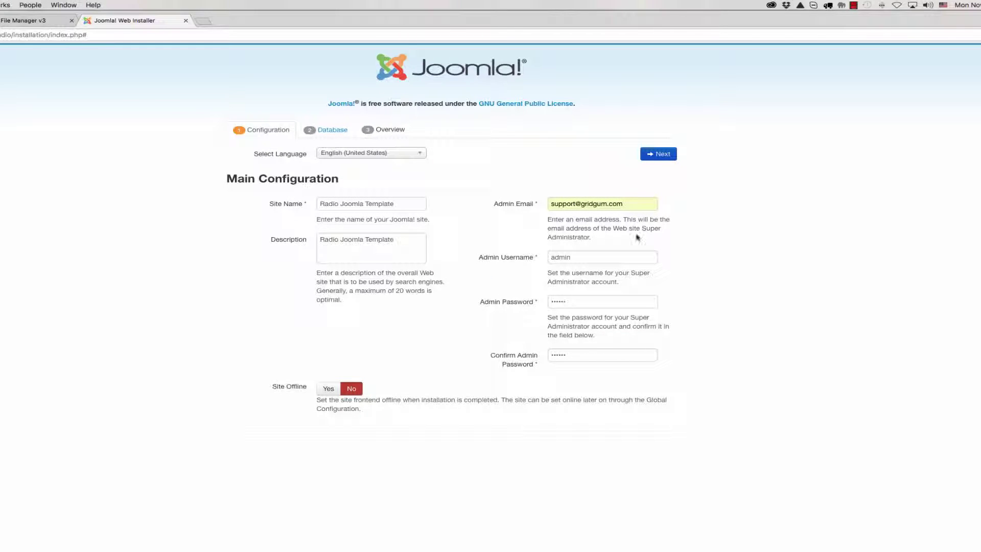
Dismiss the invalid security token alert and retype the admin password in both fields
click(654, 155)
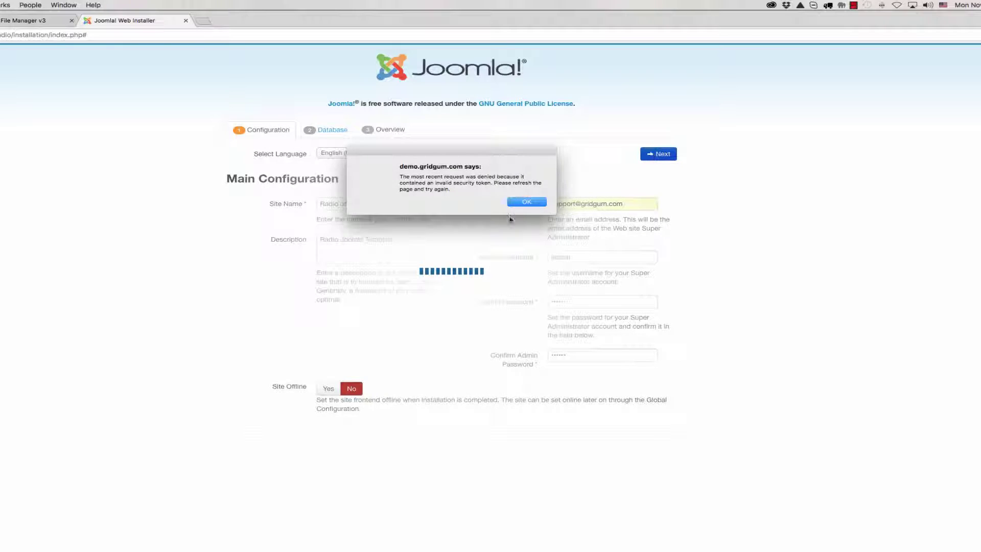
click(537, 202)
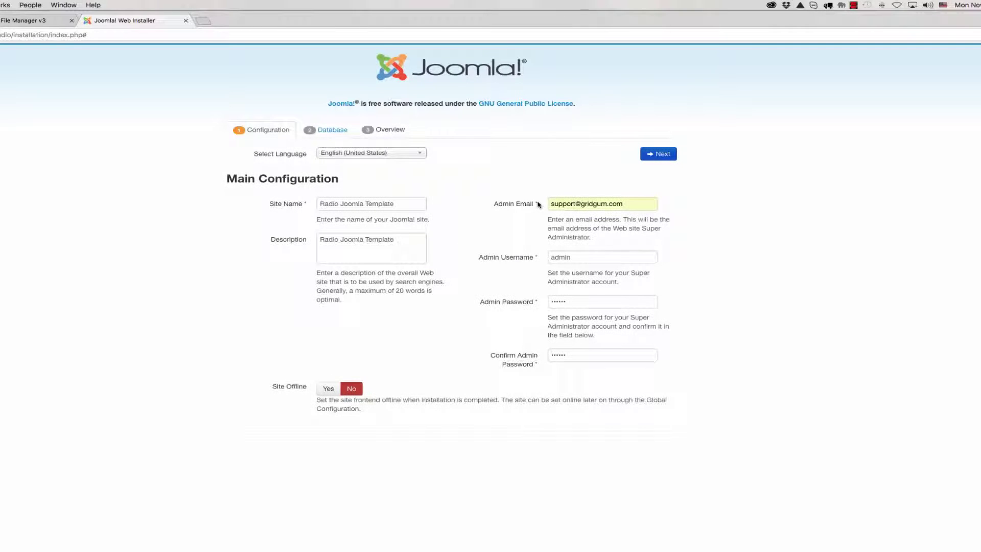
double_click(567, 303)
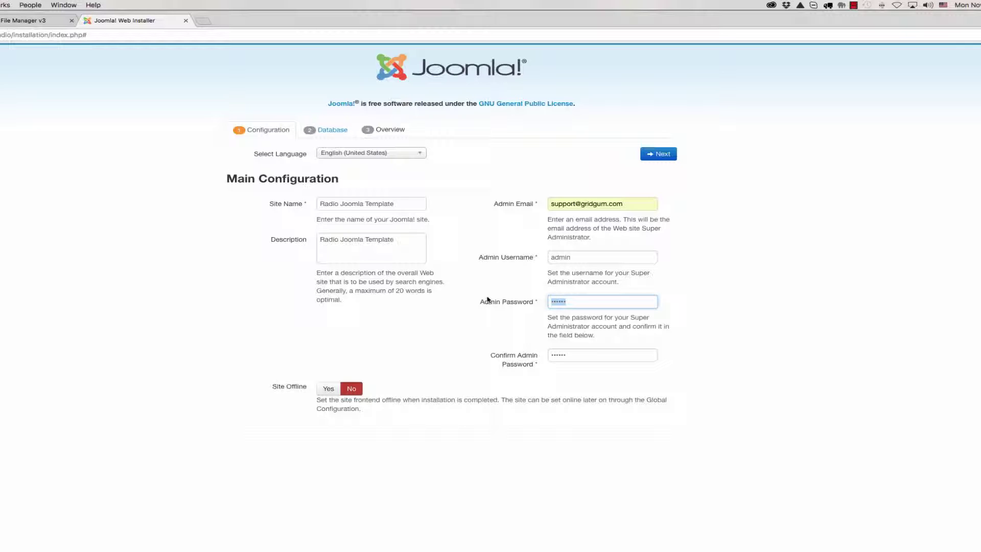
text(admin)
double_click(570, 354)
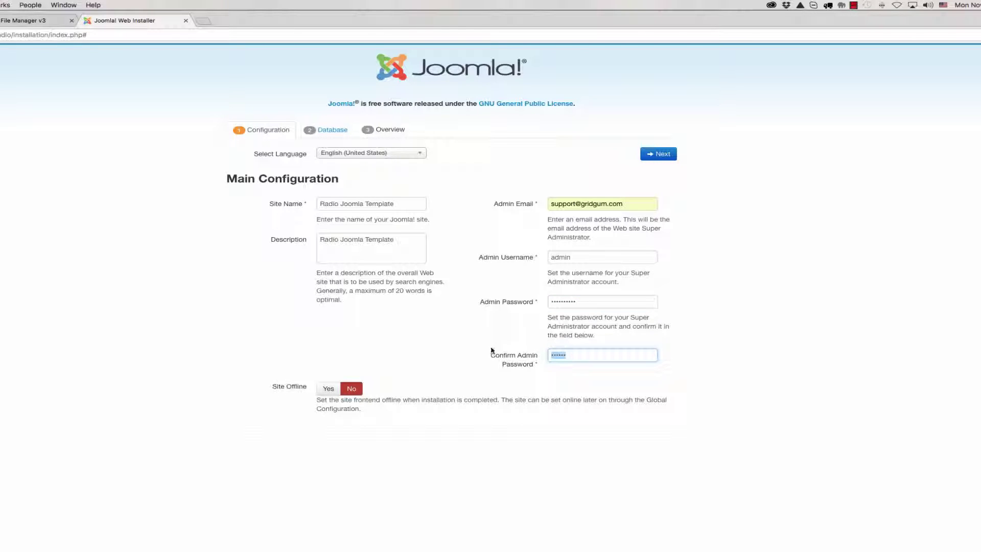
text(admi)
Advance to Database Configuration and enter the database username, password and database name
click(660, 155)
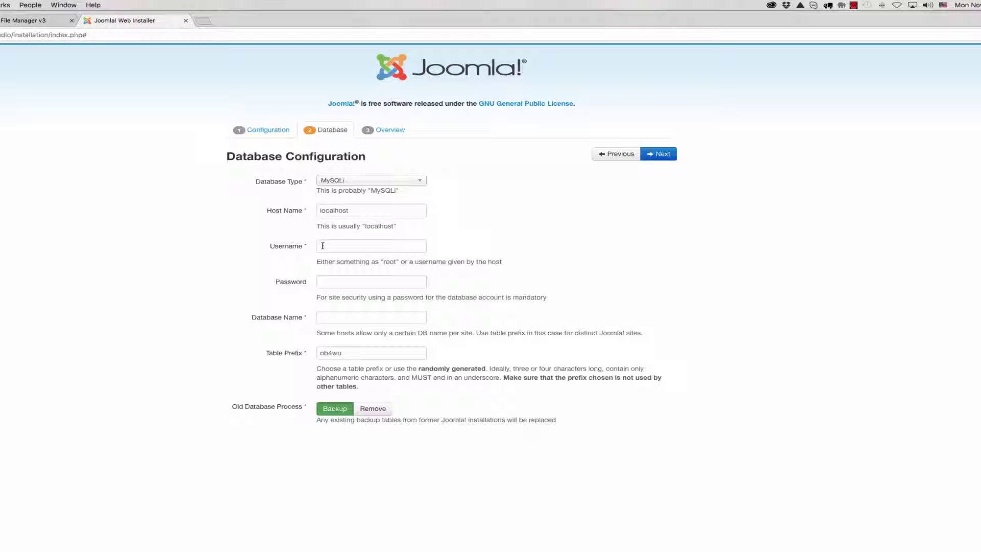
click(323, 246)
key(super+v)
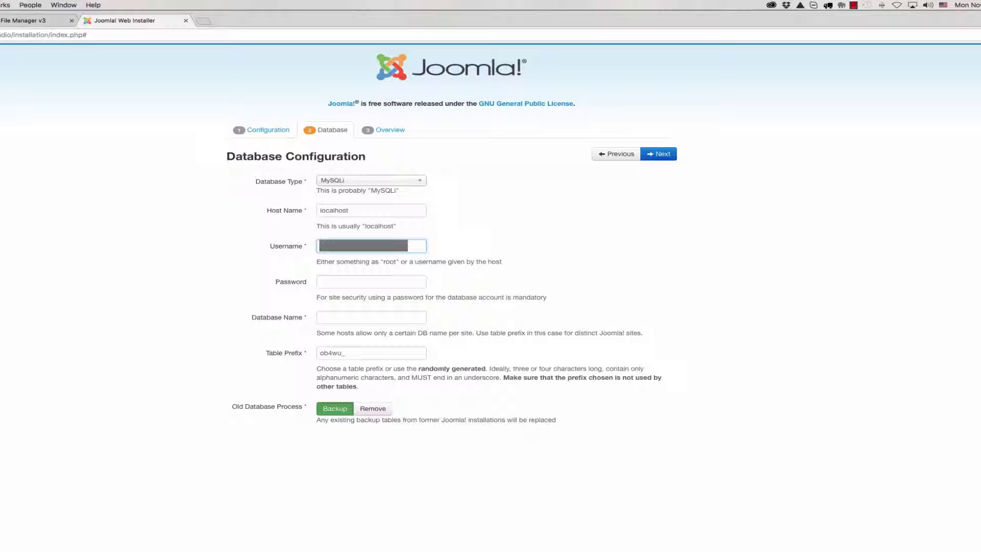
click(330, 282)
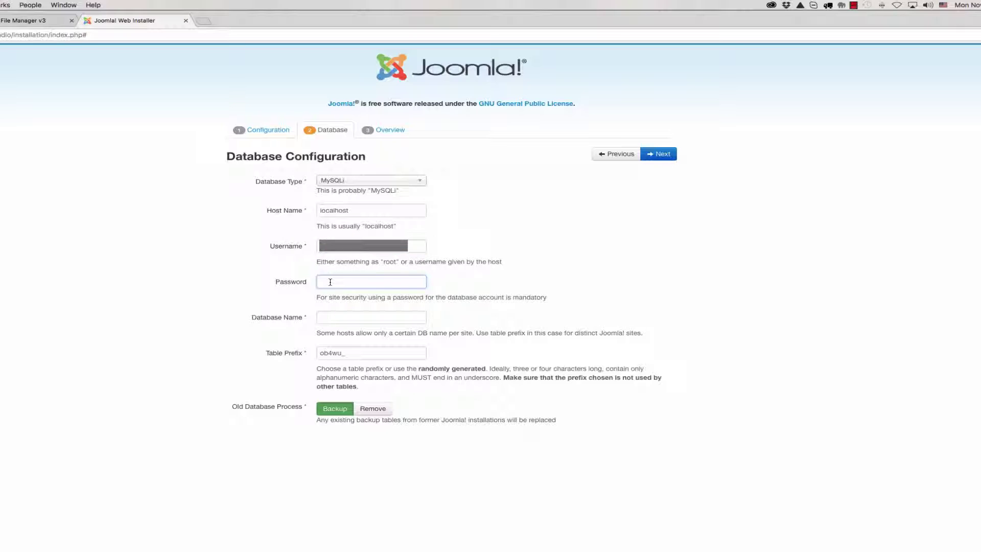
text(•••)
click(336, 319)
key(super+v)
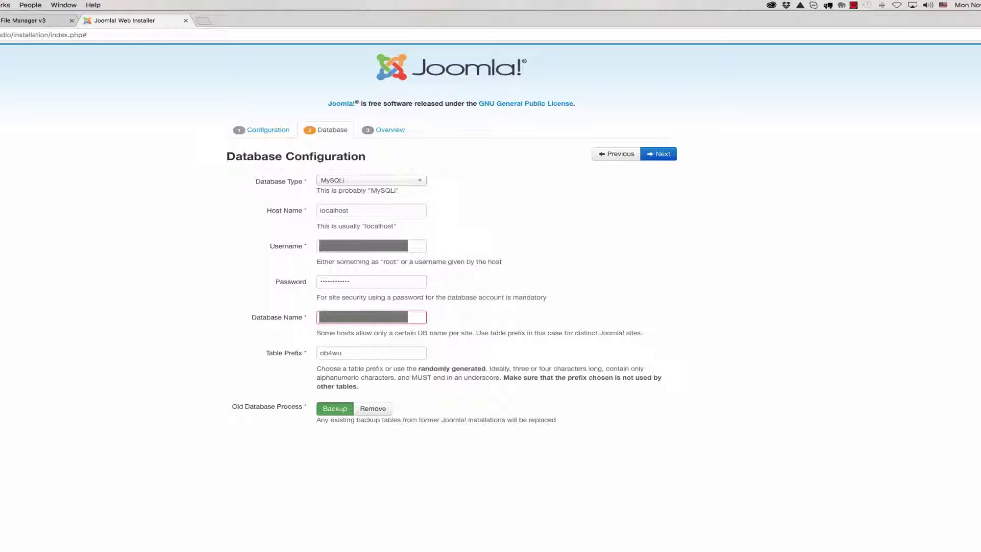
click(301, 247)
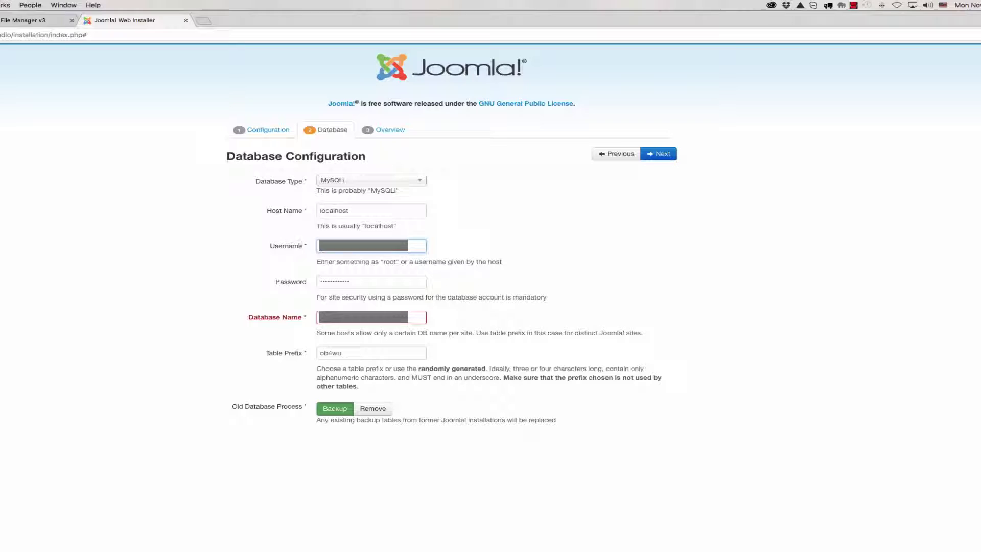
click(415, 318)
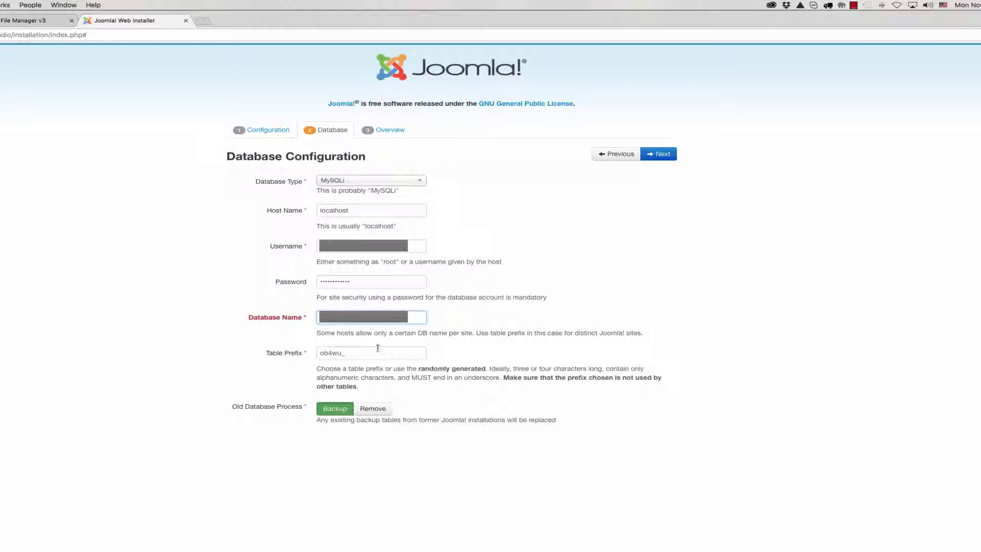
Select the generated table prefix ob4wu_ and switch over to Finder
click(273, 356)
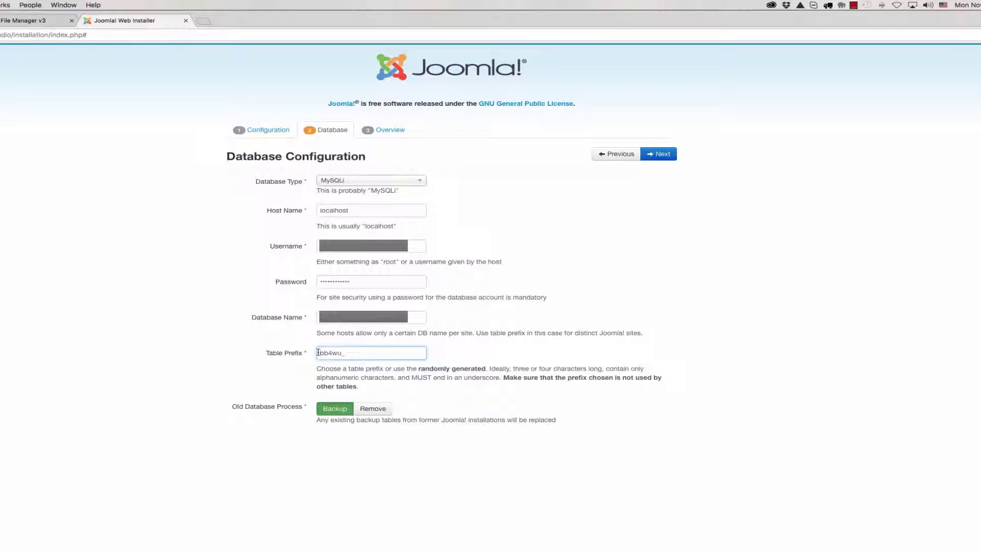
drag(351, 357, 302, 352)
key(super+Tab)
Open Documentation (Installation and Editing).html and select the required table prefix rr673_
click(422, 42)
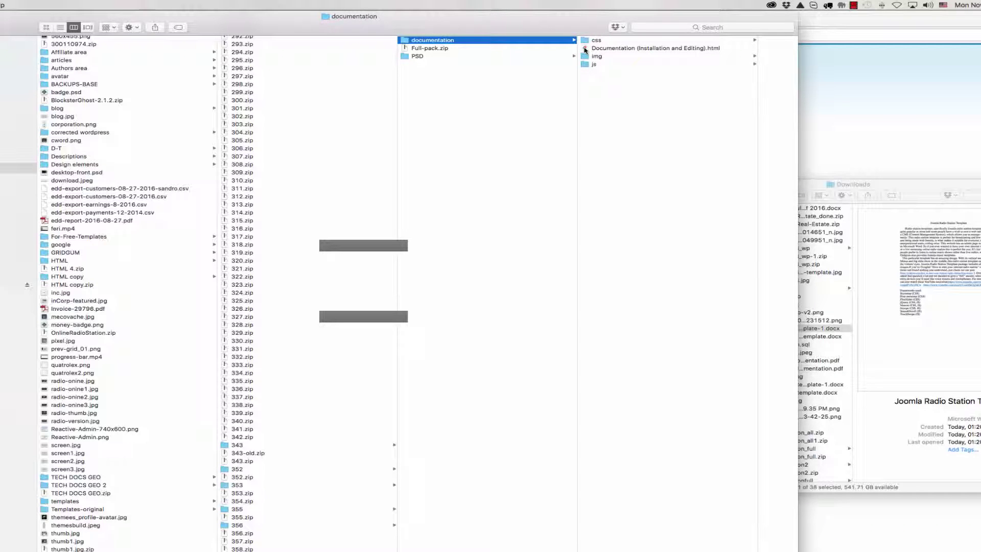
double_click(585, 49)
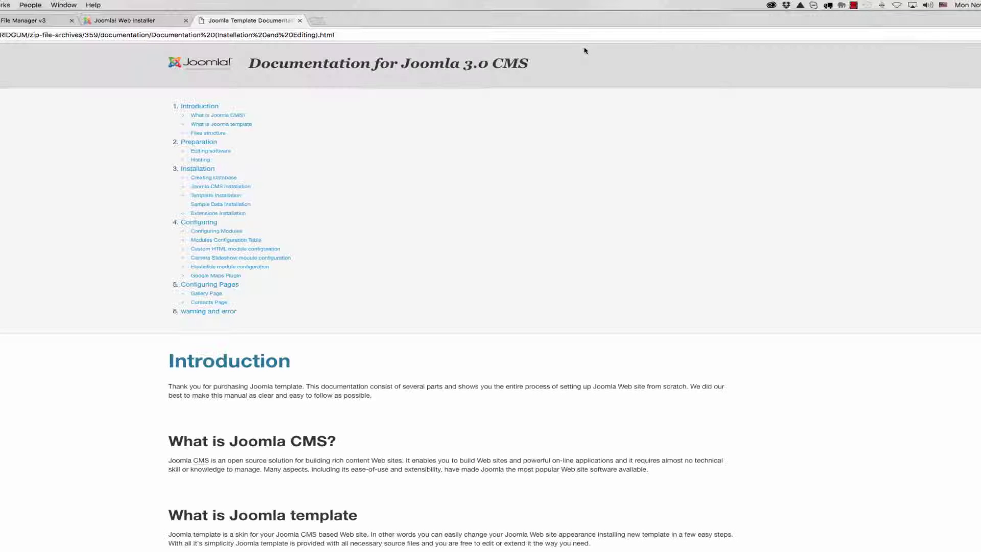
scroll(240, 268, down, 10)
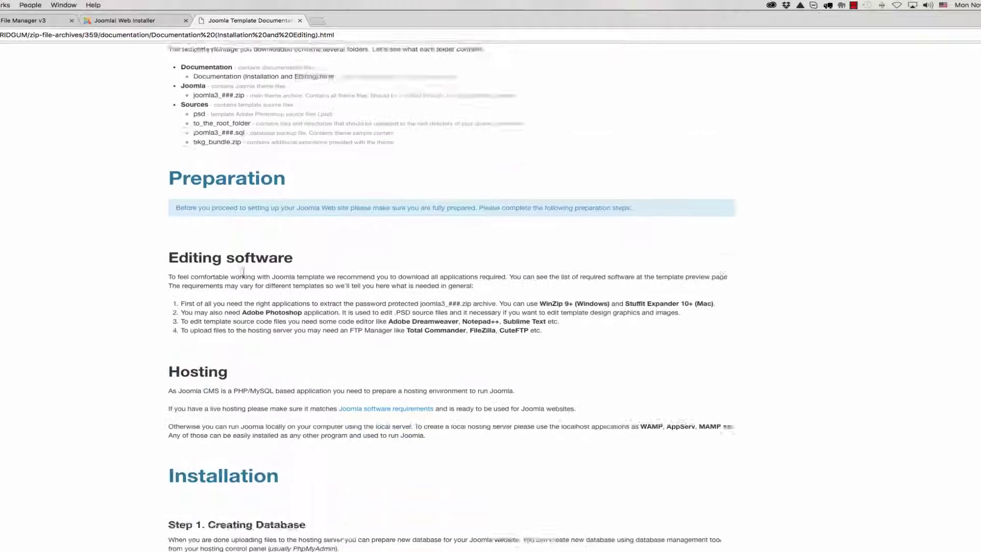
scroll(244, 271, down, 9)
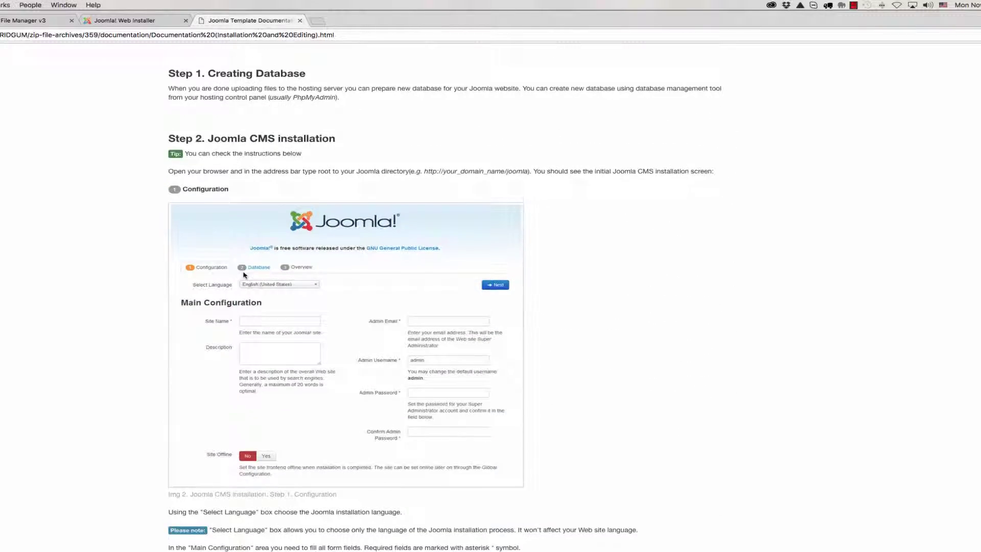
scroll(244, 275, down, 10)
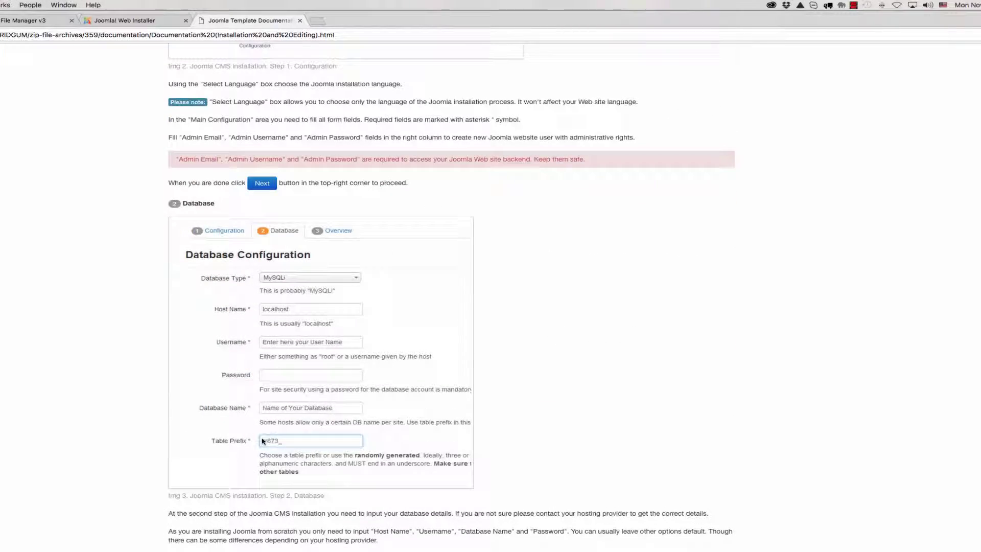
scroll(263, 441, down, 3)
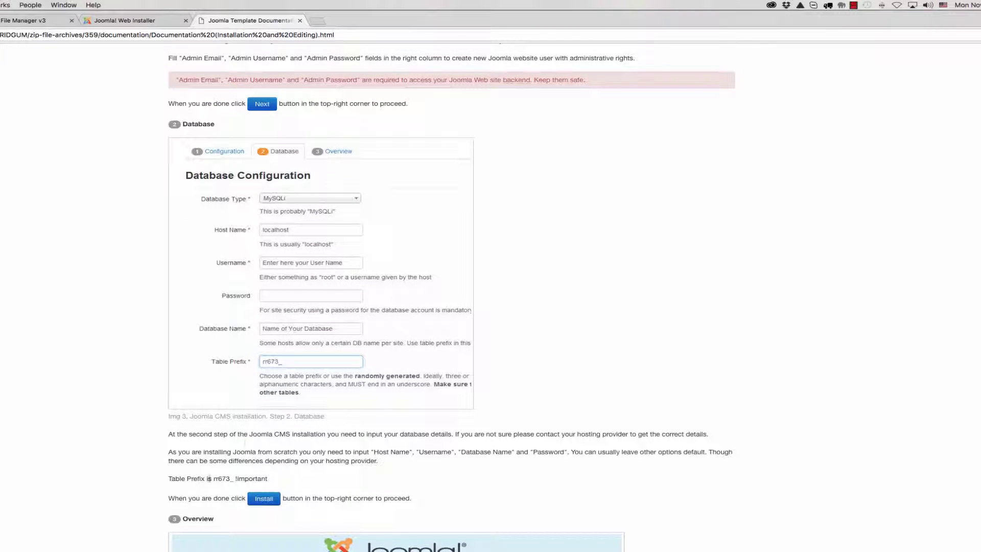
drag(214, 479, 233, 479)
Set the database table prefix to rr673_ and continue to the Overview step
click(130, 22)
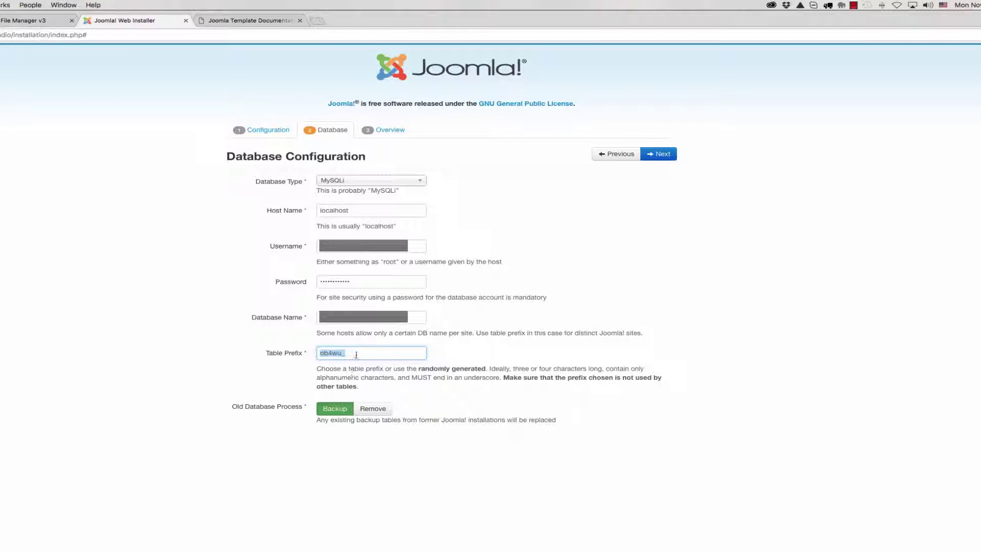
text(rr673_)
click(660, 154)
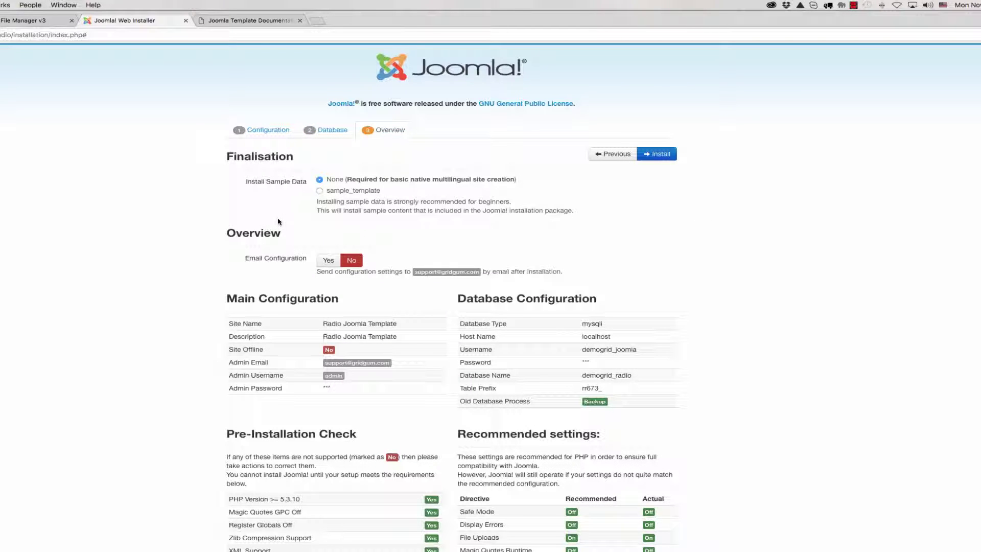
Choose sample_template as the sample data to install
click(320, 192)
scroll(677, 216, down, 1)
scroll(664, 153, down, 1)
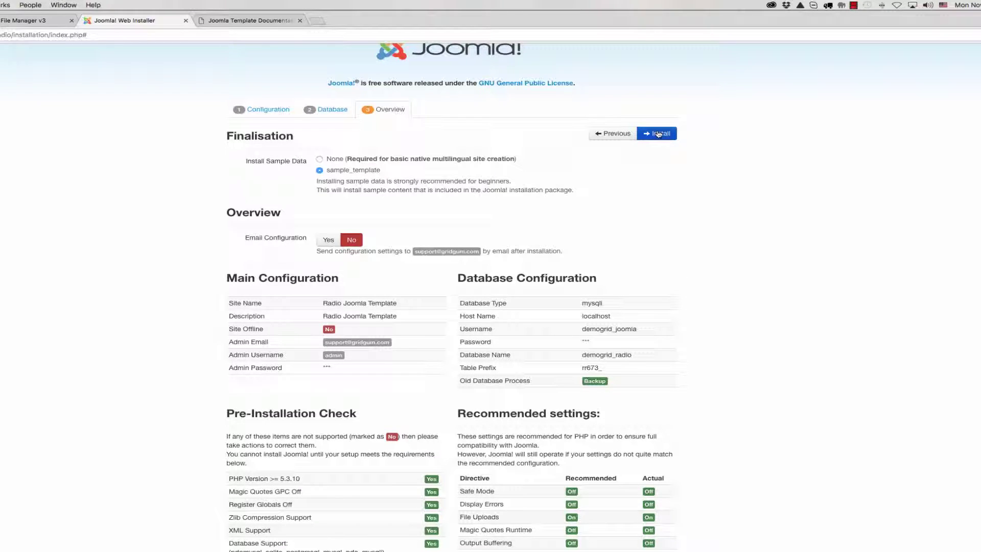
Start the Joomla installation and wait for the Congratulations page
click(659, 134)
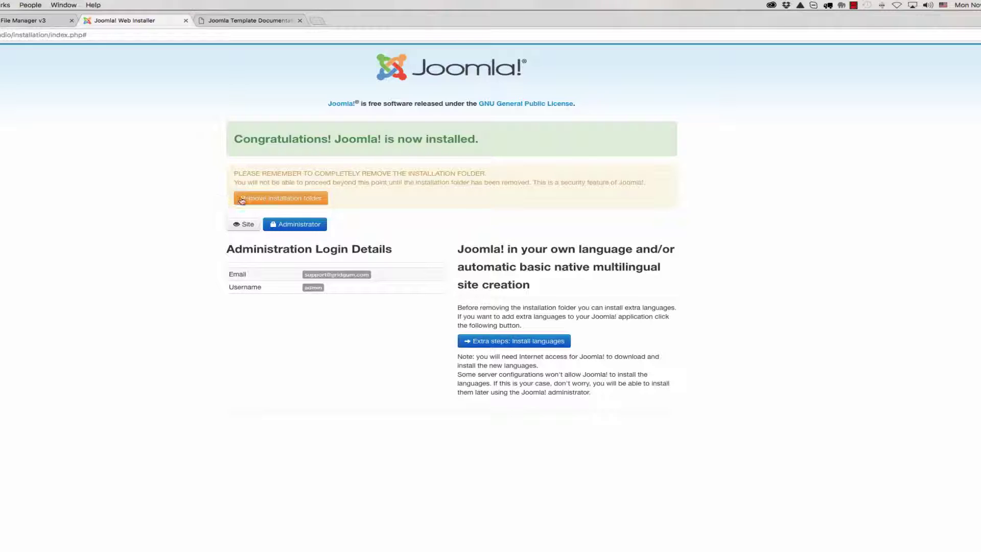
Remove the installation folder
click(286, 200)
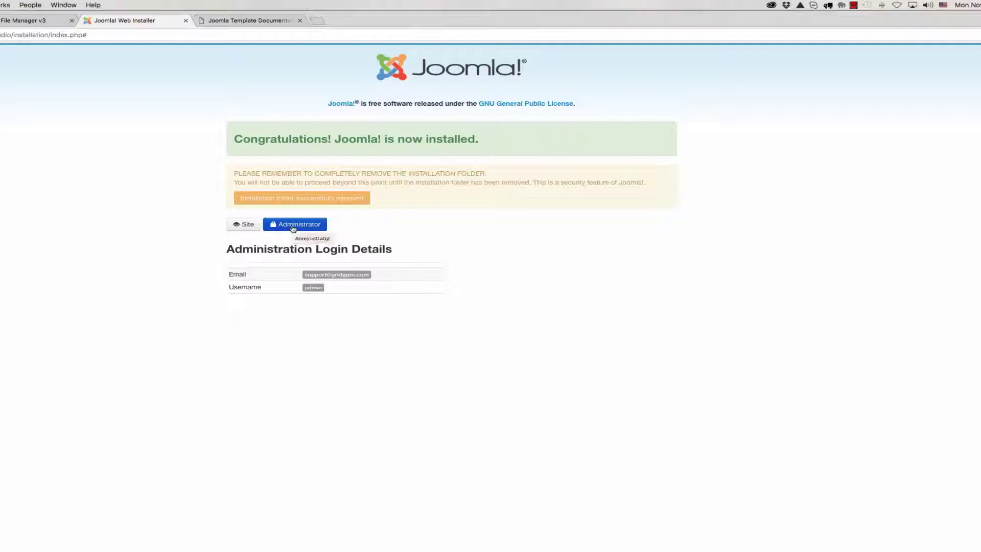
Open the MUSIC.FM site, browse Music, News & Events and Gallery, then return Home
super+click(241, 225)
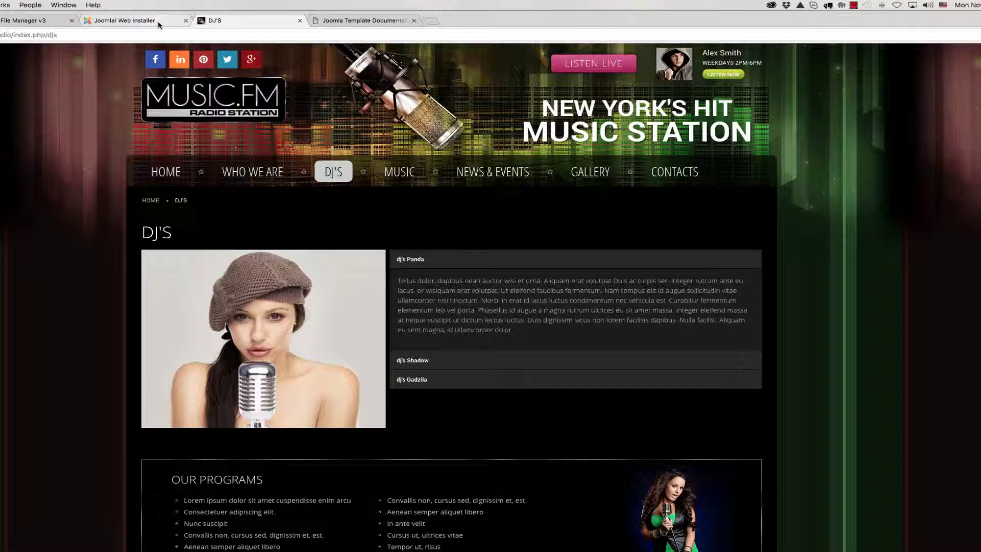
click(400, 173)
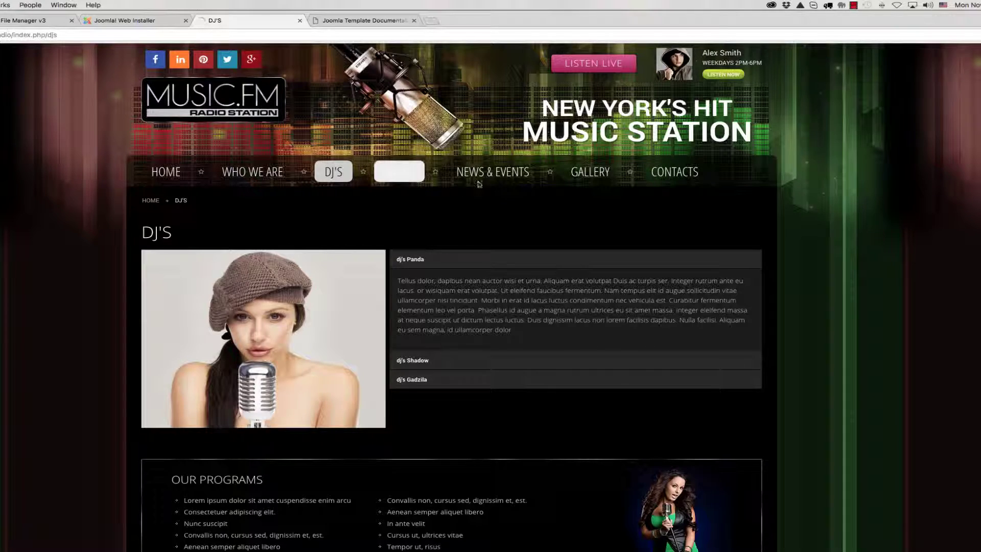
click(492, 175)
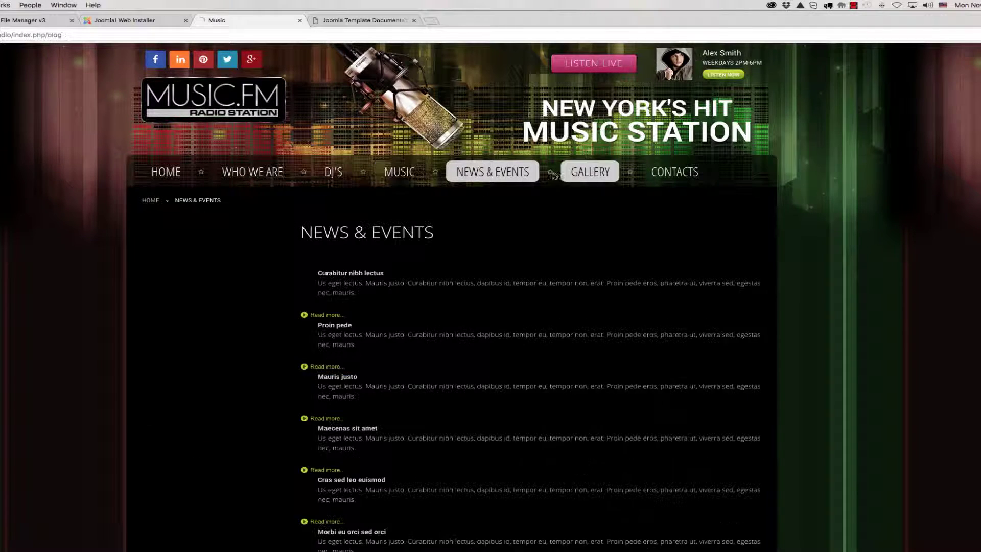
click(576, 175)
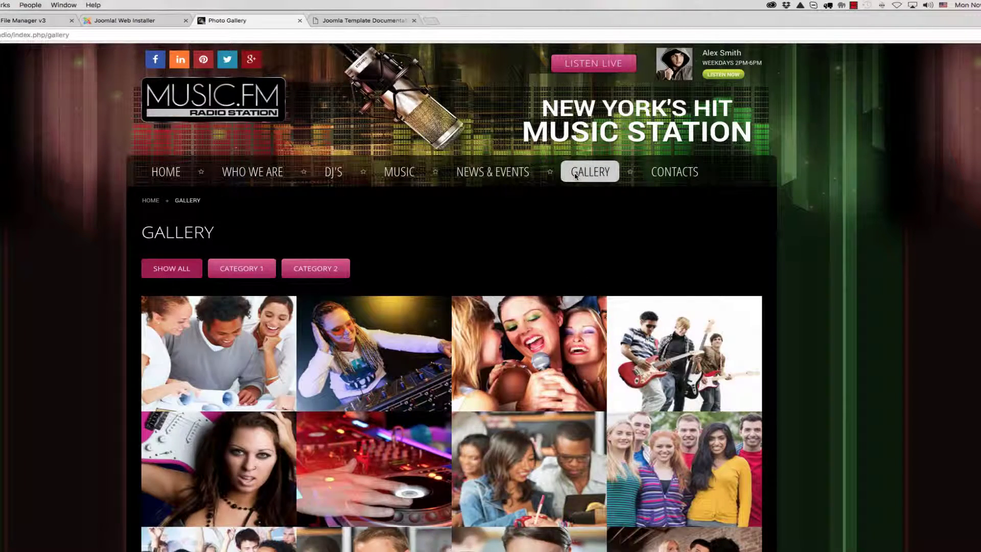
click(166, 173)
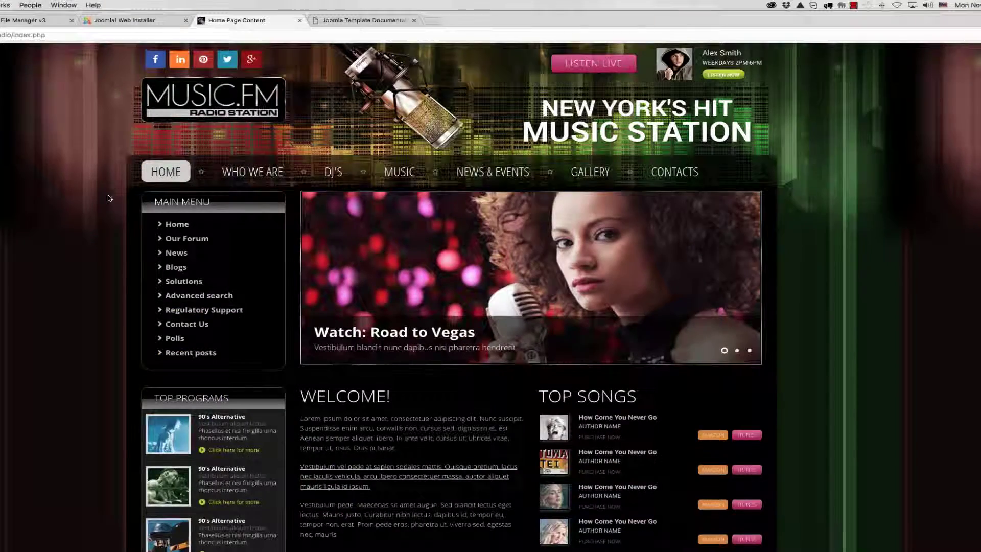
scroll(109, 198, down, 5)
scroll(108, 199, up, 5)
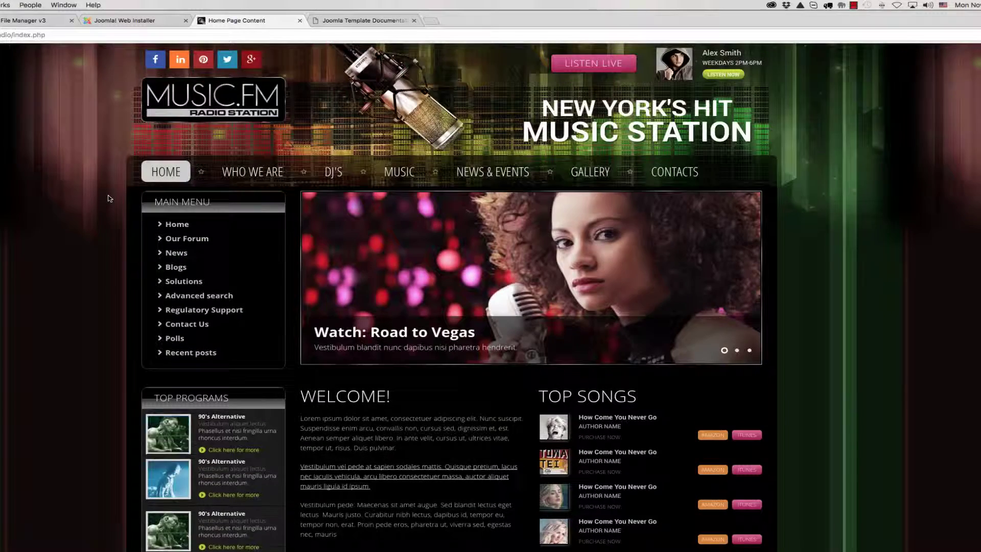